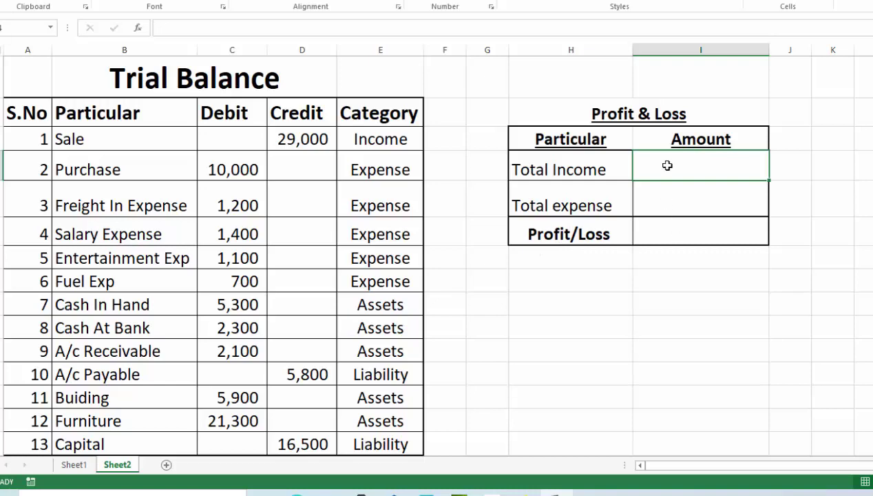
- Begin the Total Income formula in I3 as =SUMIF(E3:E15,"income",D3:D15) followed by a minus
text(=)
text(s)
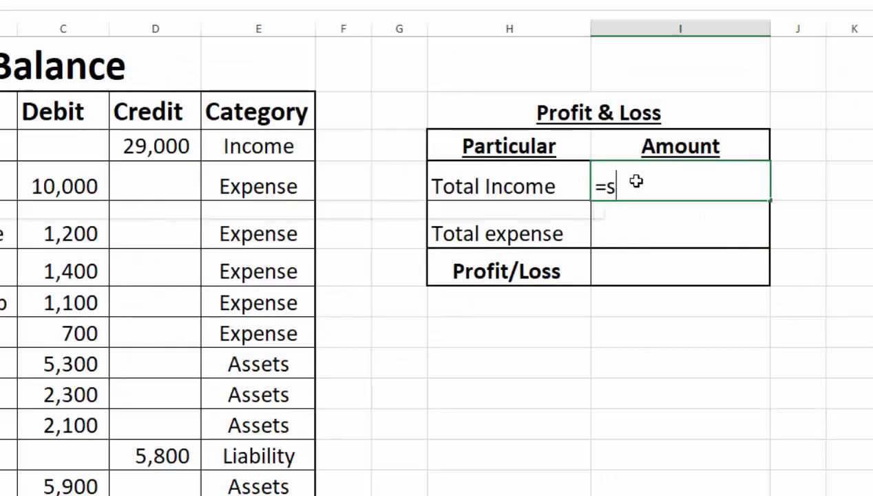
text(umif()
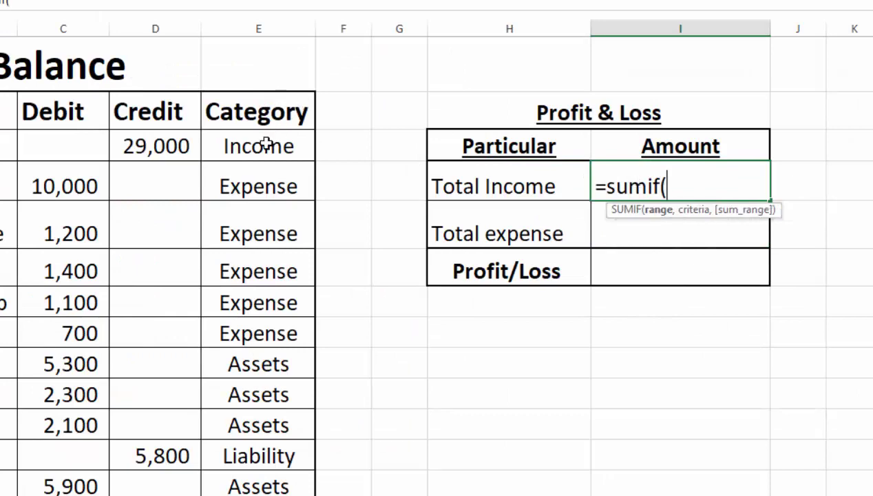
drag(267, 144, 262, 495)
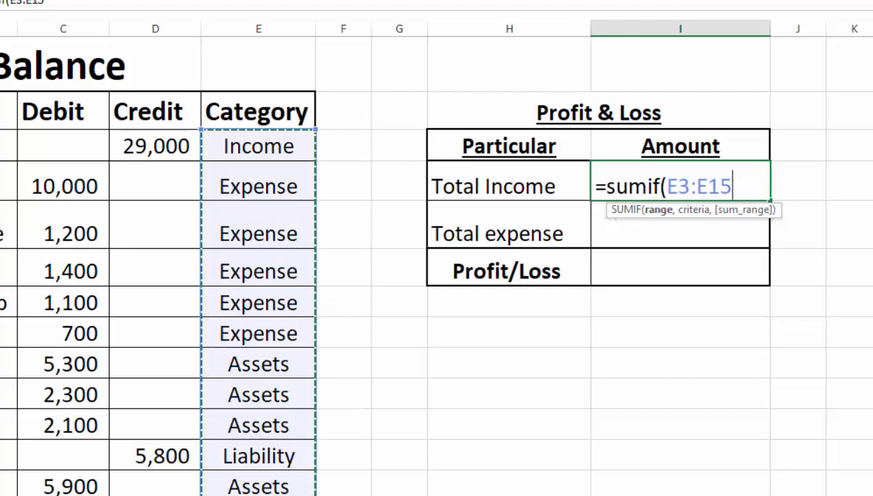
text(,)
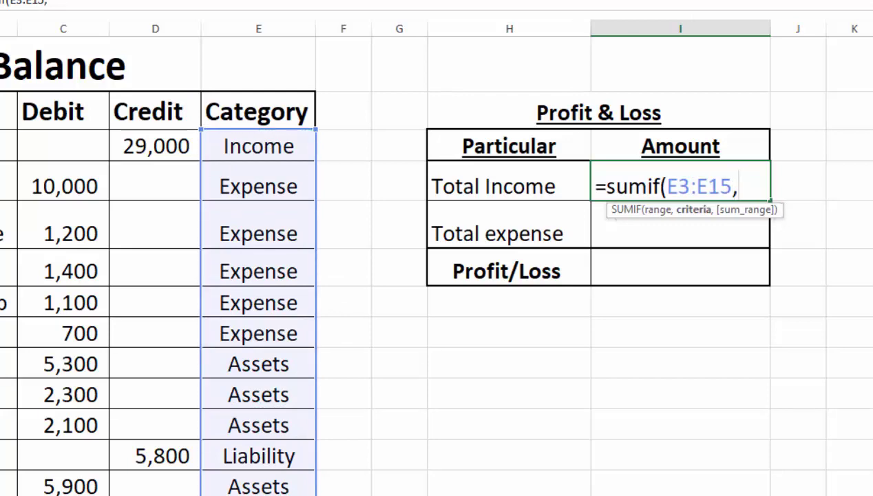
text("incom)
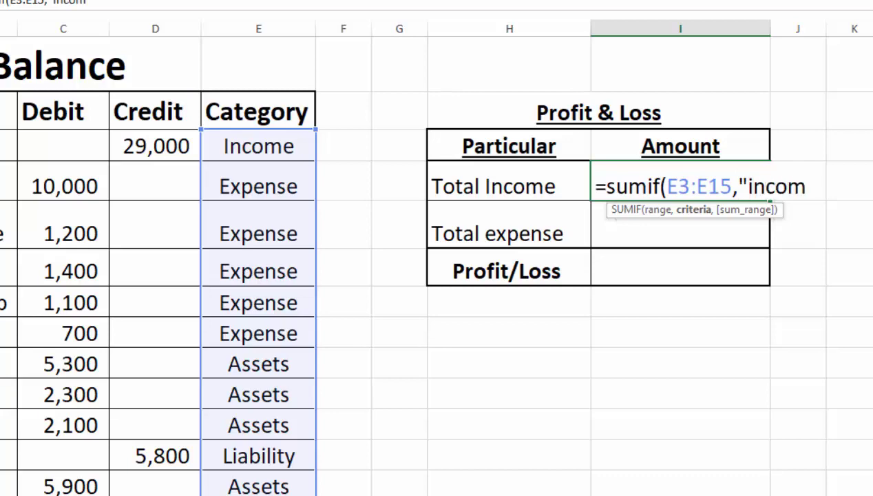
text(e",)
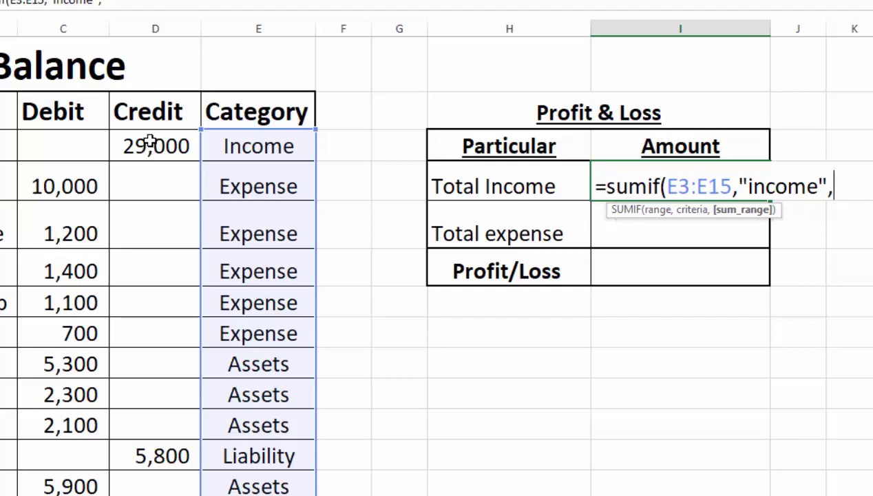
drag(150, 141, 159, 492)
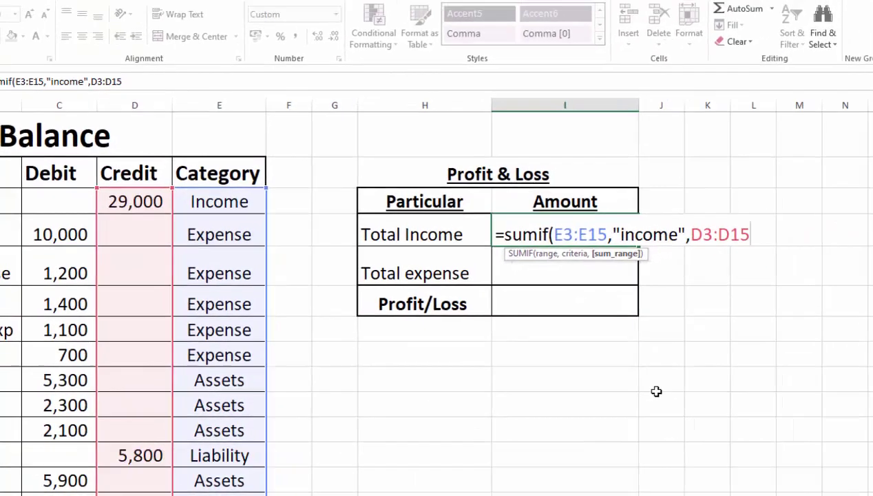
text()-)
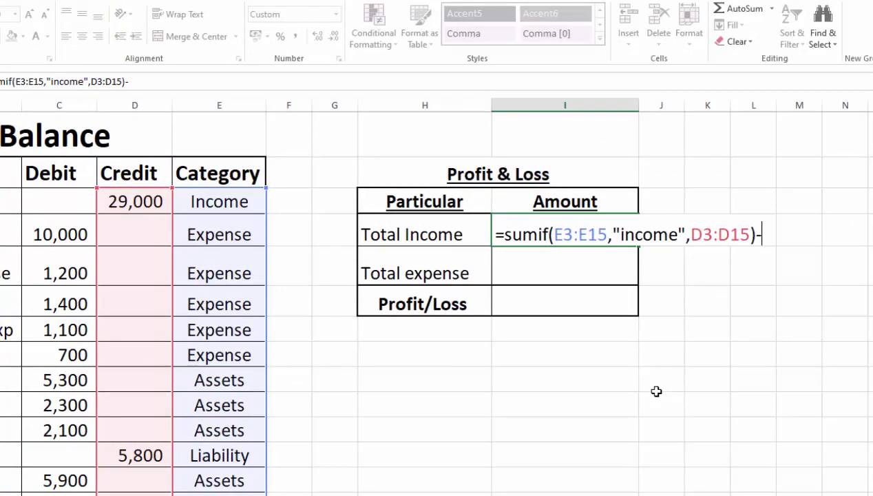
text(sumi)
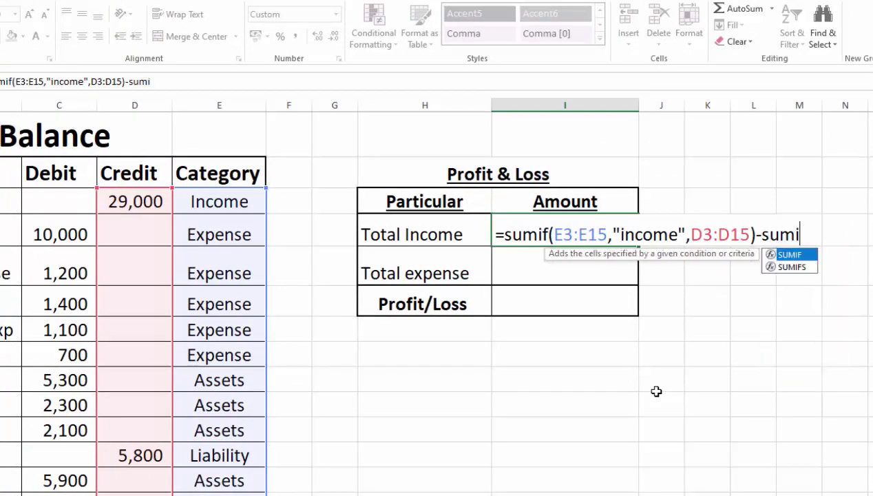
text(f()
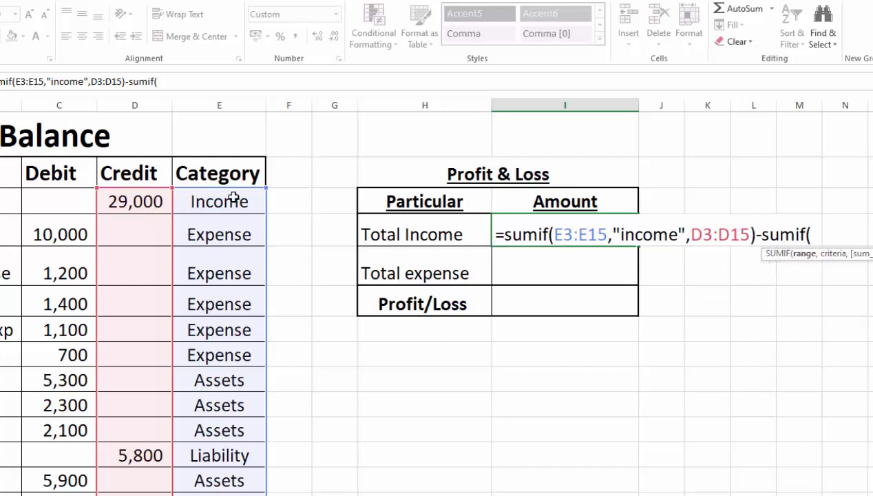
- Subtract SUMIF(E3:E15,"income",C3:C15) and commit the formula, giving 29,000.0
drag(233, 199, 228, 446)
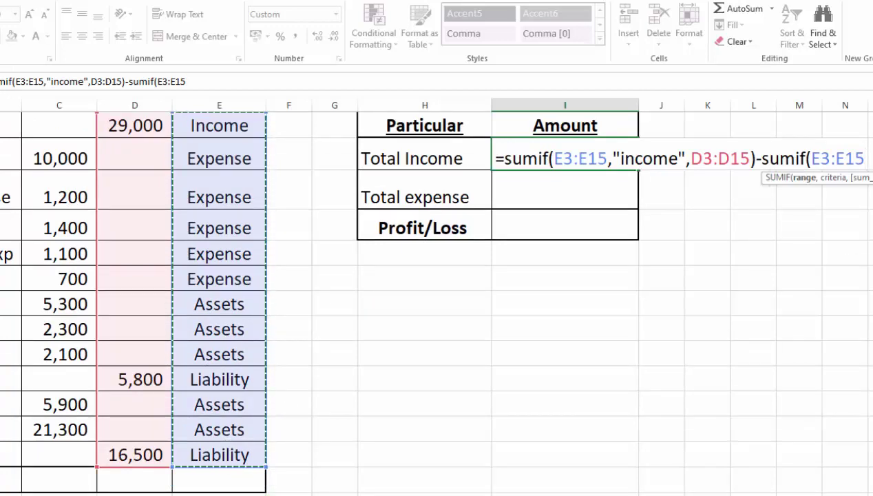
text(,)
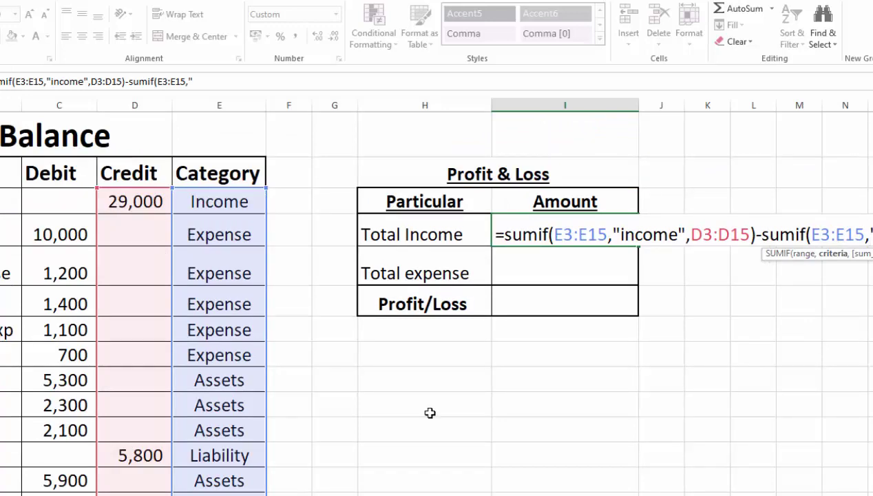
text(om)
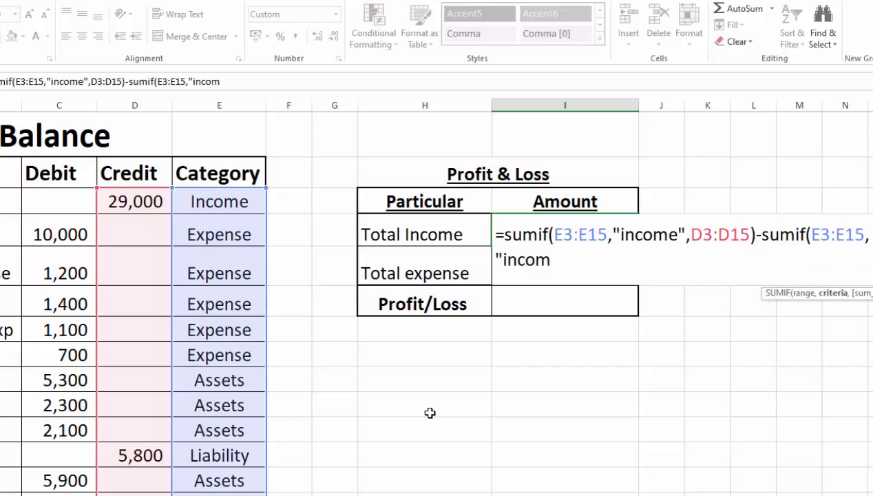
text(e")
text(,)
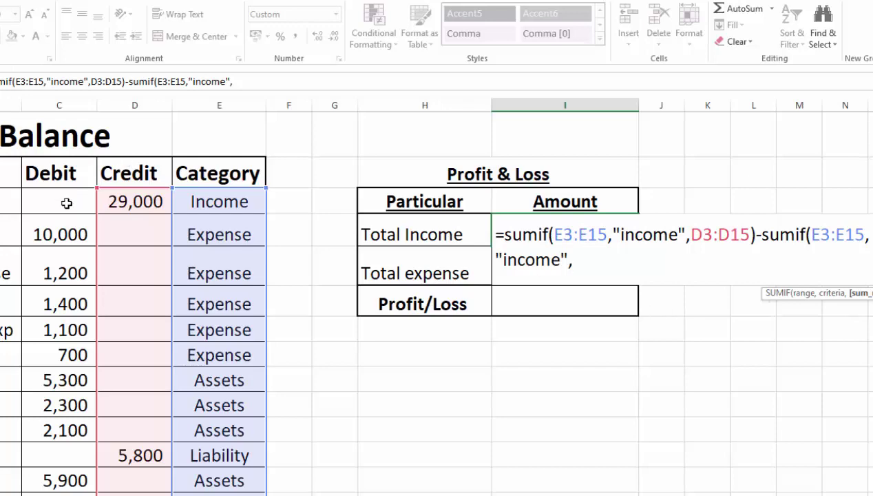
drag(66, 203, 66, 494)
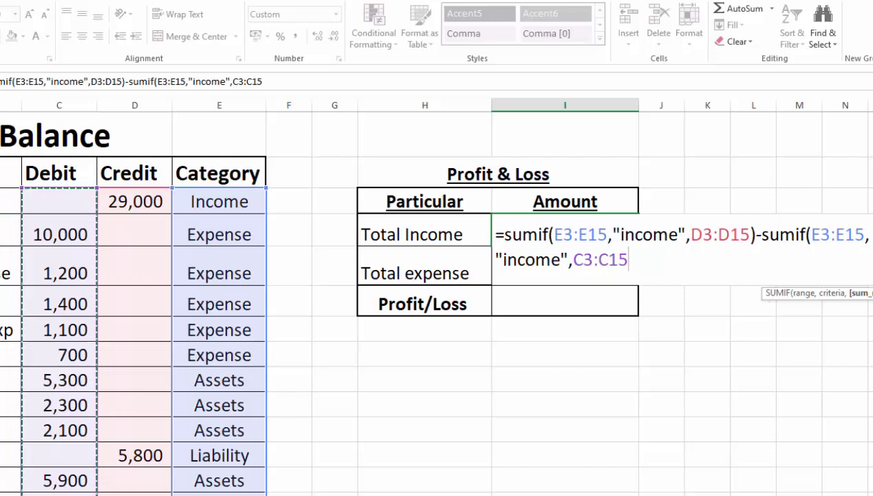
text())
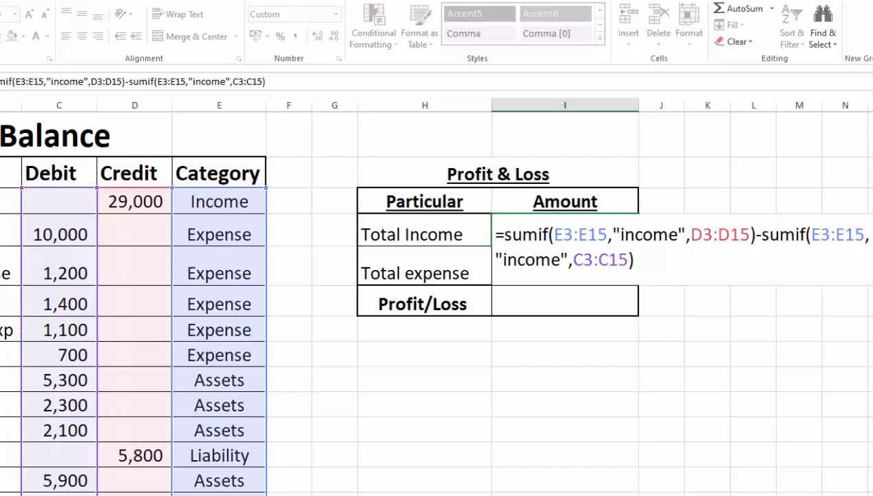
key(Return)
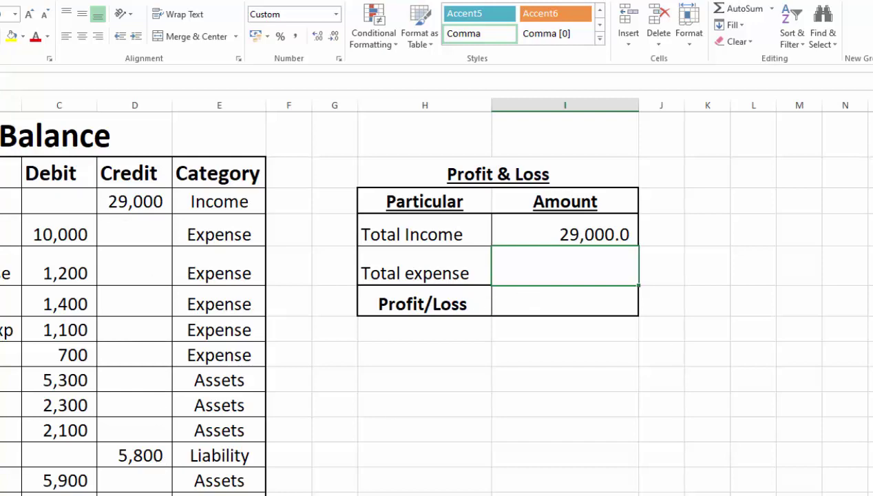
- Sum all Debit amounts in the Balance row under the Debit column
scroll(433, 300, down, 1)
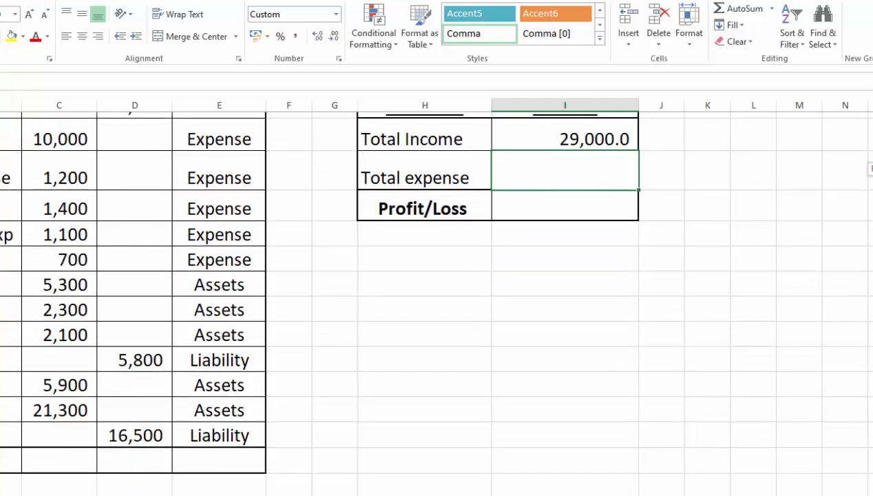
click(78, 452)
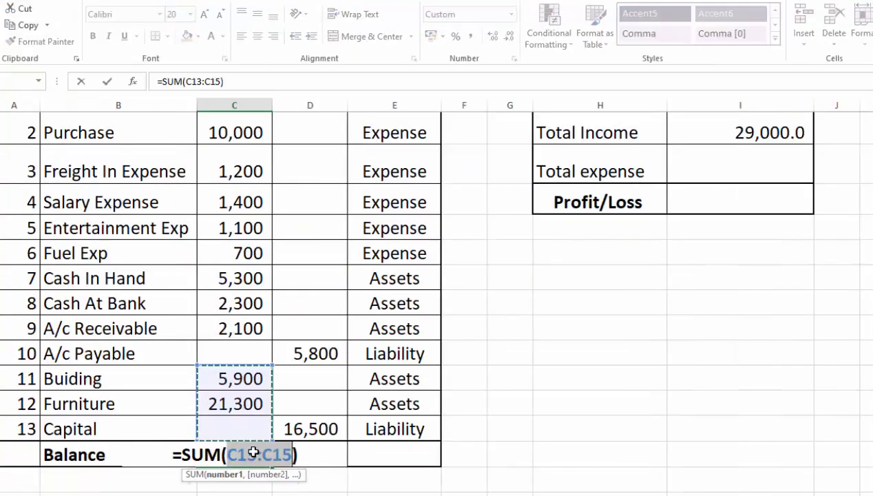
drag(274, 365, 236, 209)
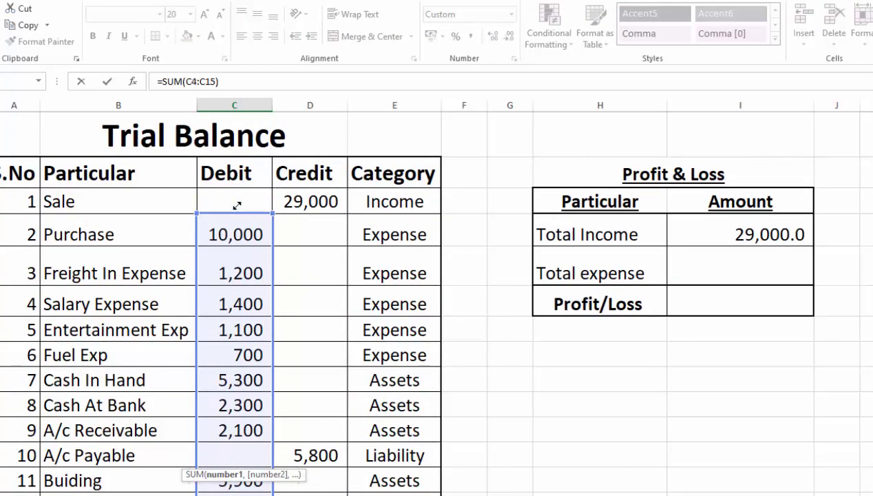
key(Return)
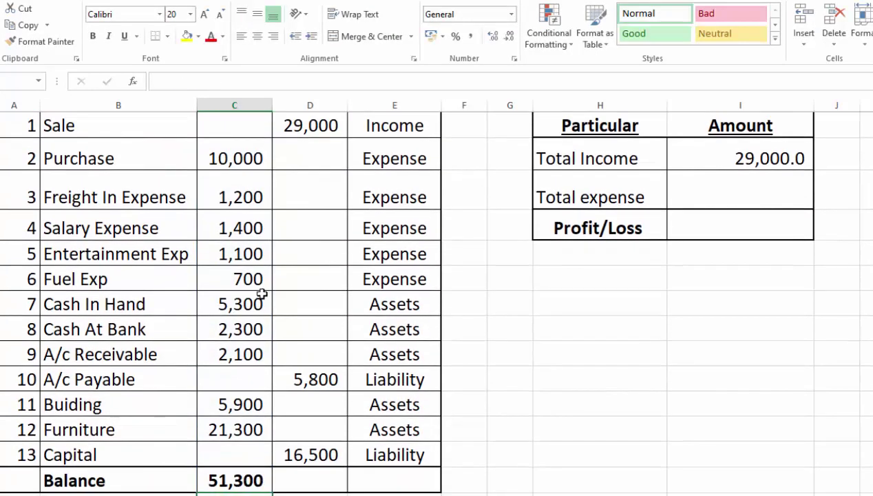
- Enter a SUM of all Credit amounts in the Balance row under Credit
click(310, 481)
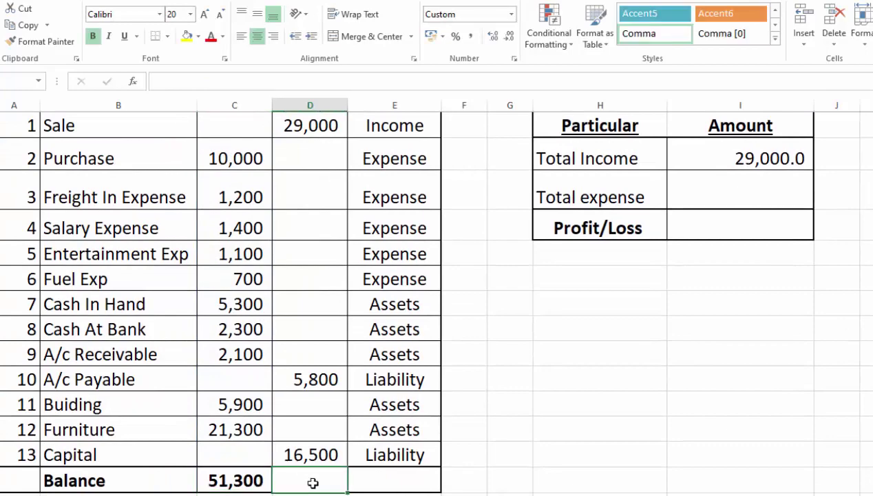
text(=sum()
drag(311, 455, 312, 407)
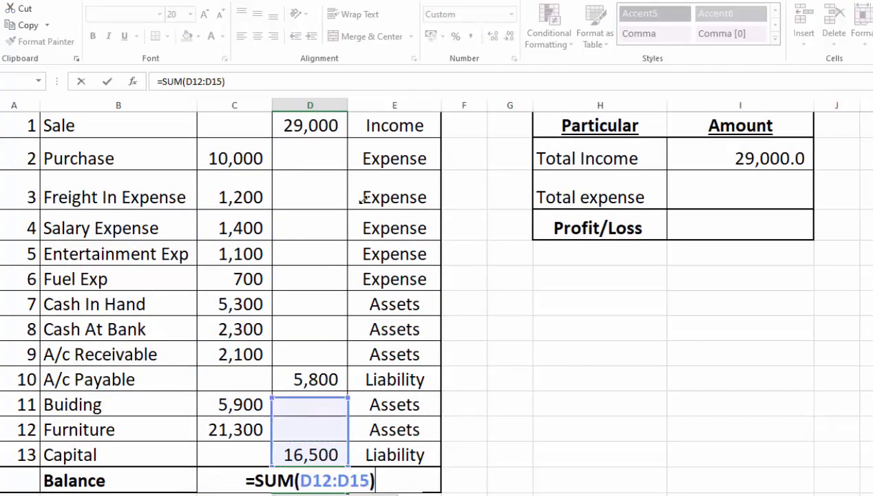
drag(362, 199, 333, 186)
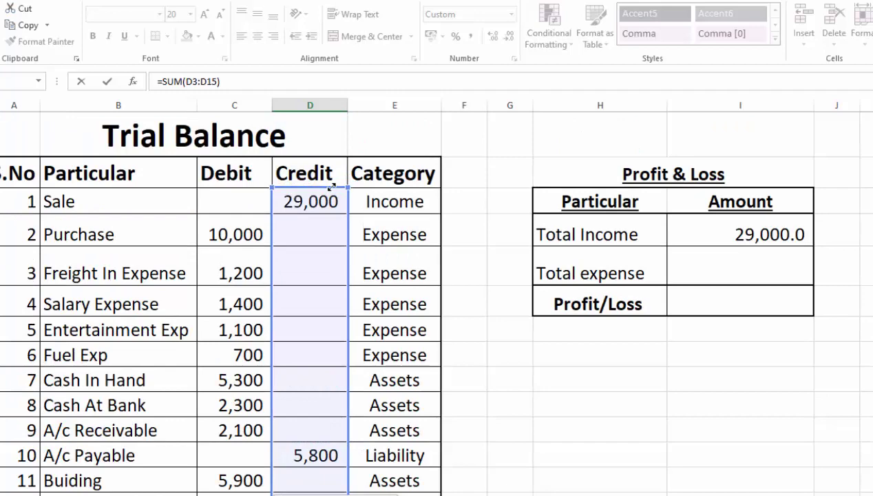
scroll(310, 310, down, 1)
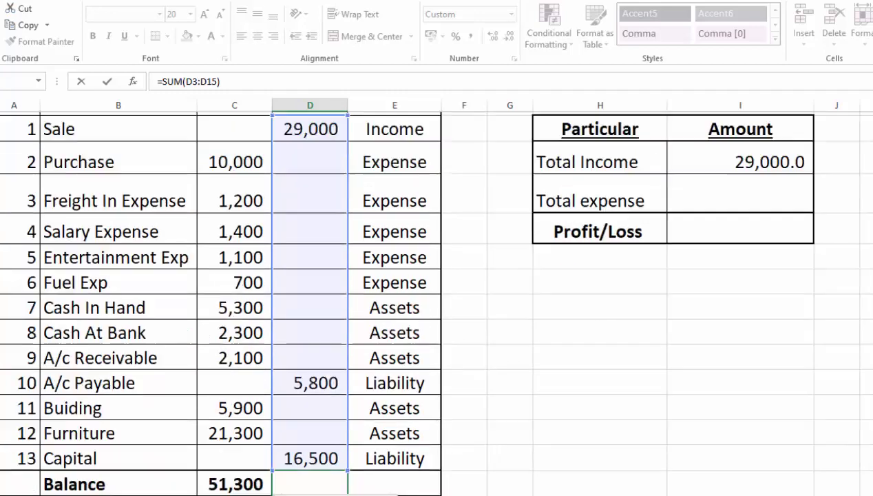
key(Return)
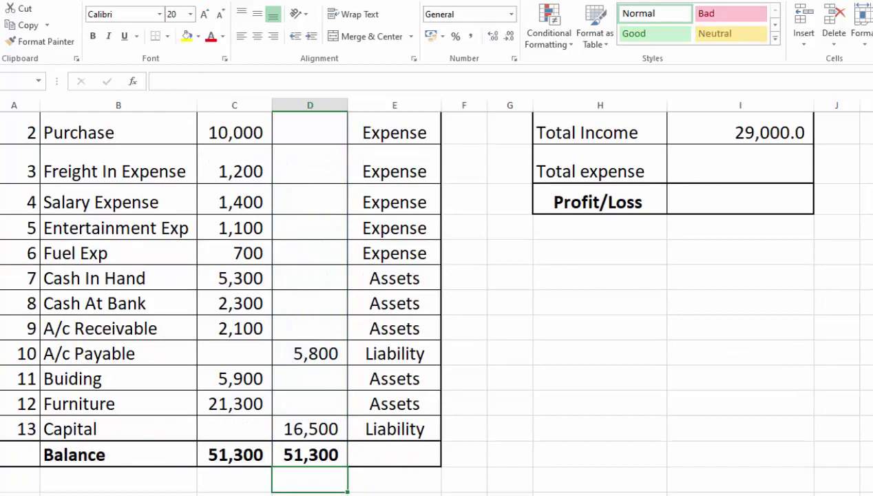
- Enter =C16-D16 in E16 so the debit-minus-credit check shows zero
scroll(437, 303, up, 1)
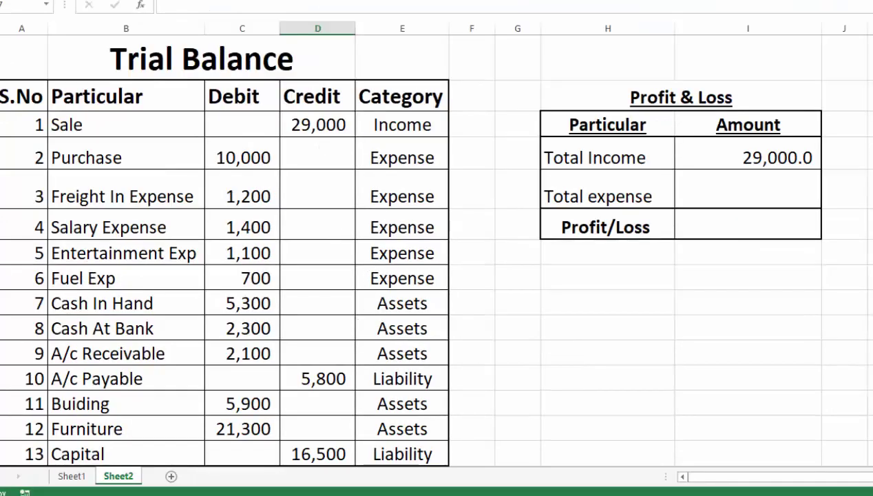
scroll(481, 384, down, 1)
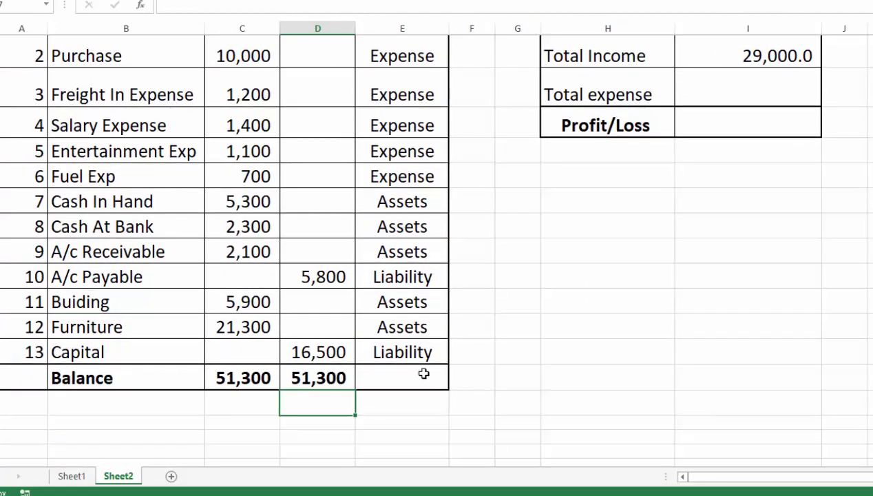
click(424, 374)
text(=)
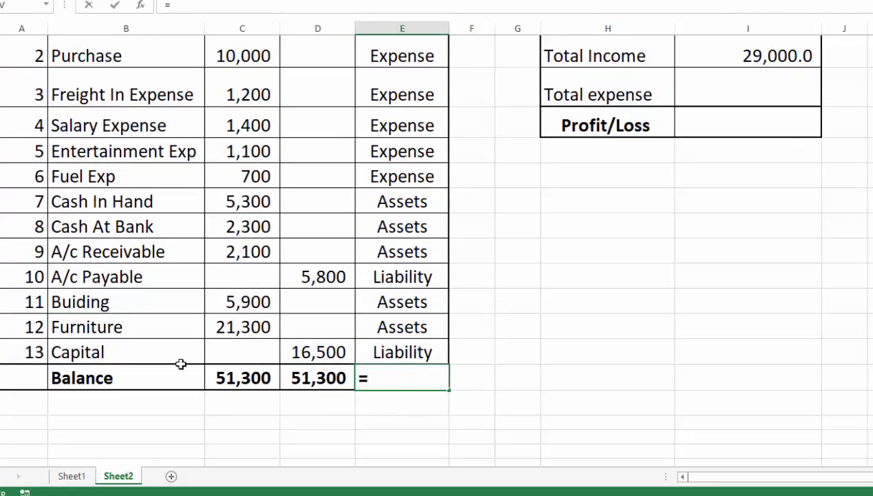
click(224, 377)
text(-)
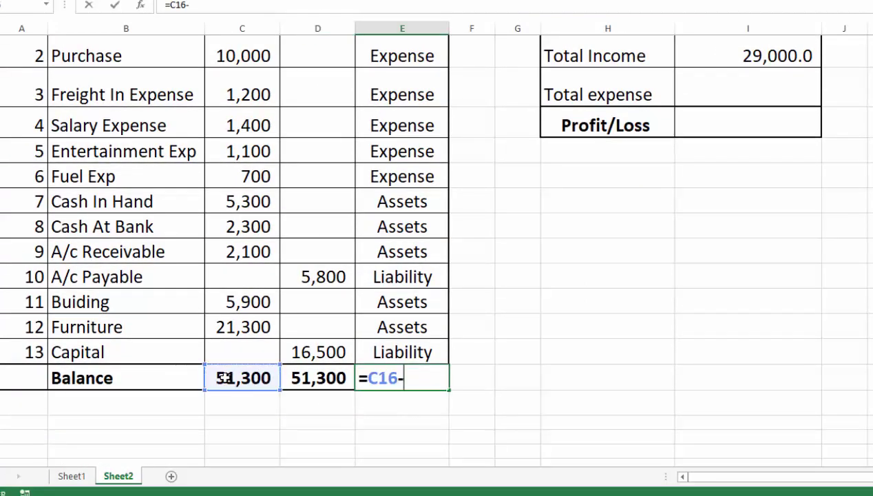
click(320, 377)
key(Return)
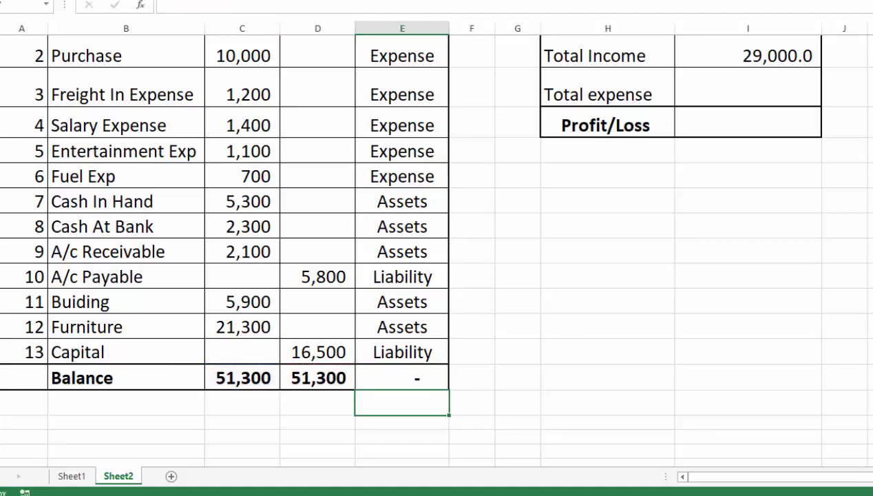
scroll(822, 174, up, 2)
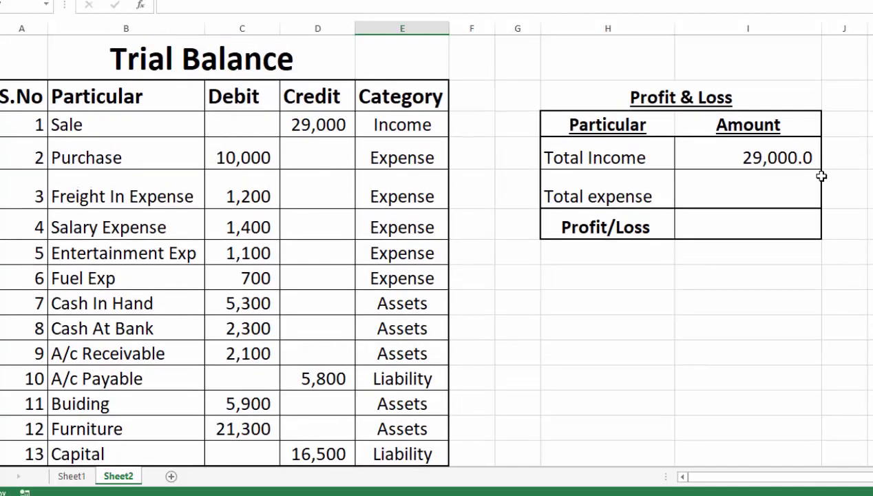
- Start Total expense with =SUMIF(E3:E15,"Expense",C3:C15) summing Expense debits
click(754, 184)
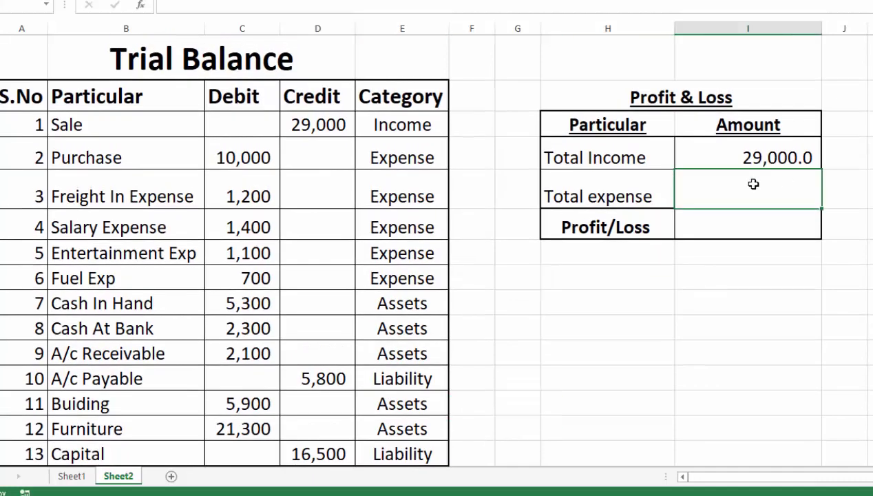
text(=)
text(sumif)
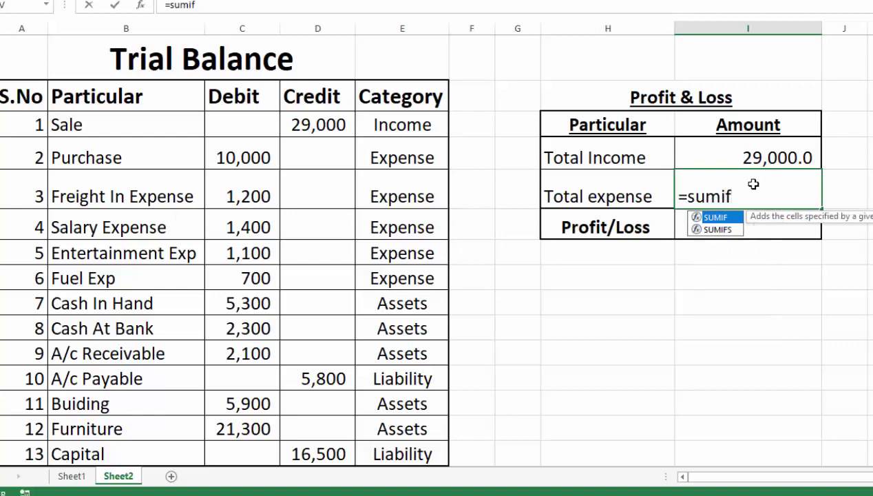
text(()
drag(402, 125, 409, 441)
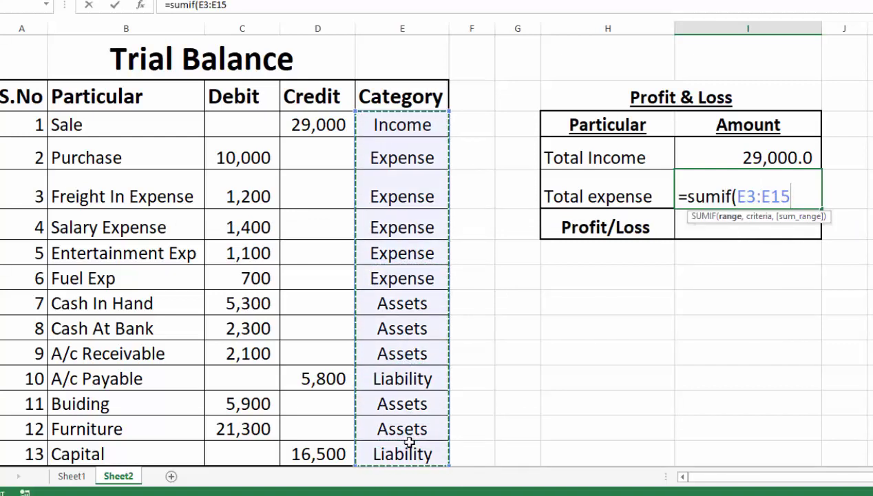
text(,)
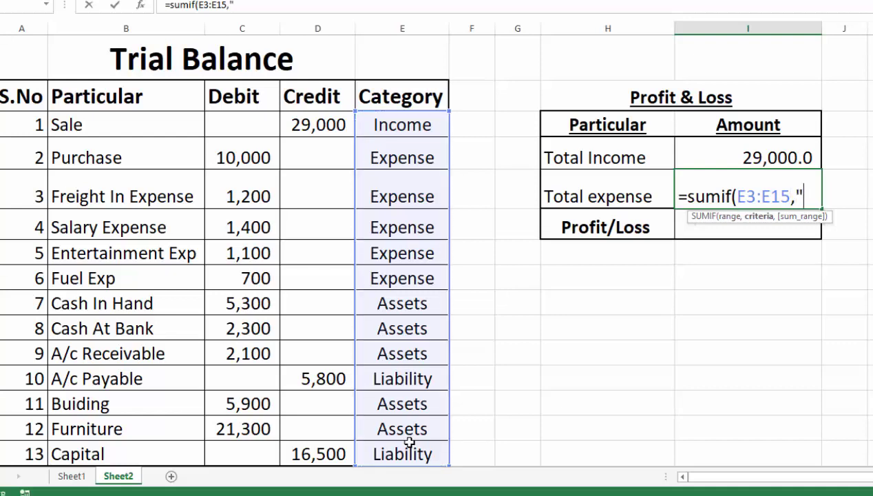
text(Expense)
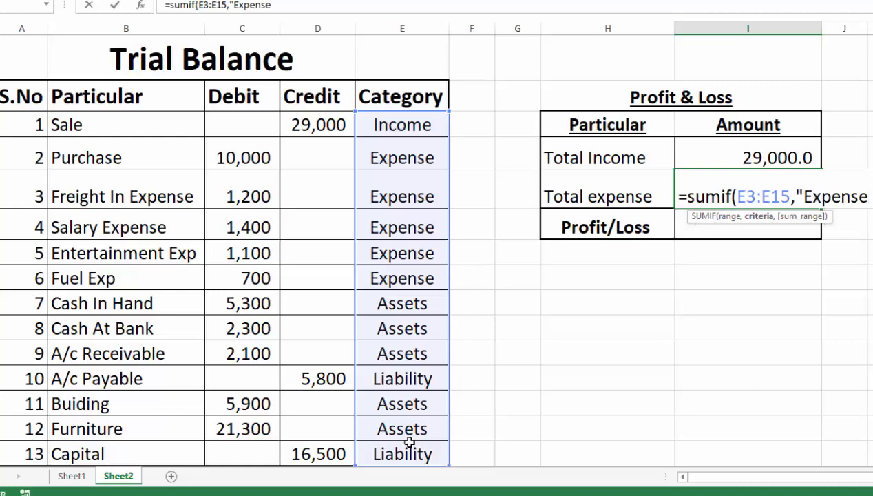
text(,)
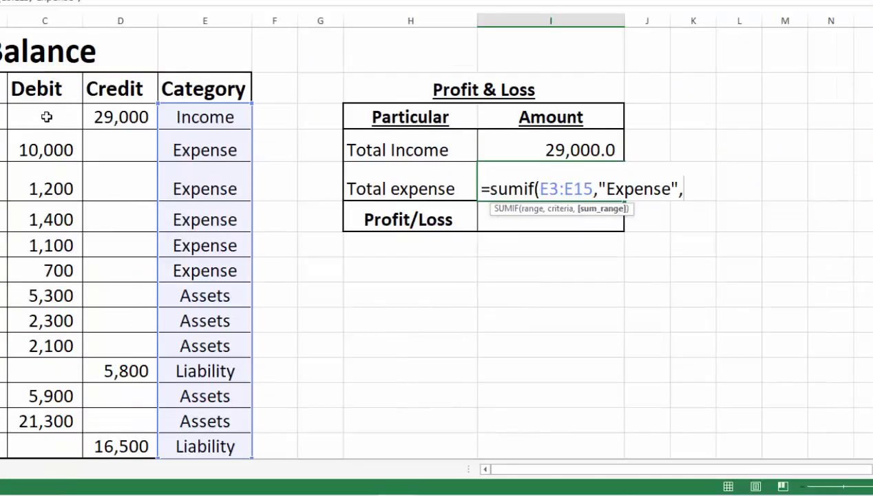
drag(47, 117, 56, 437)
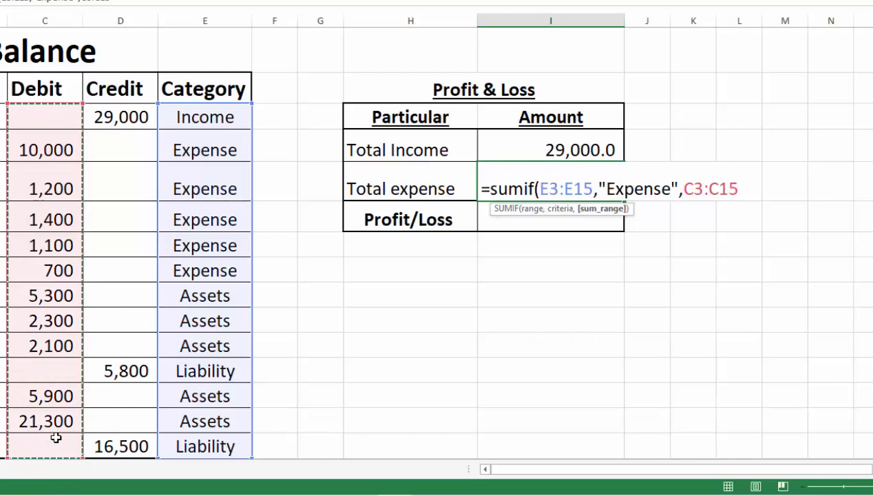
text()-)
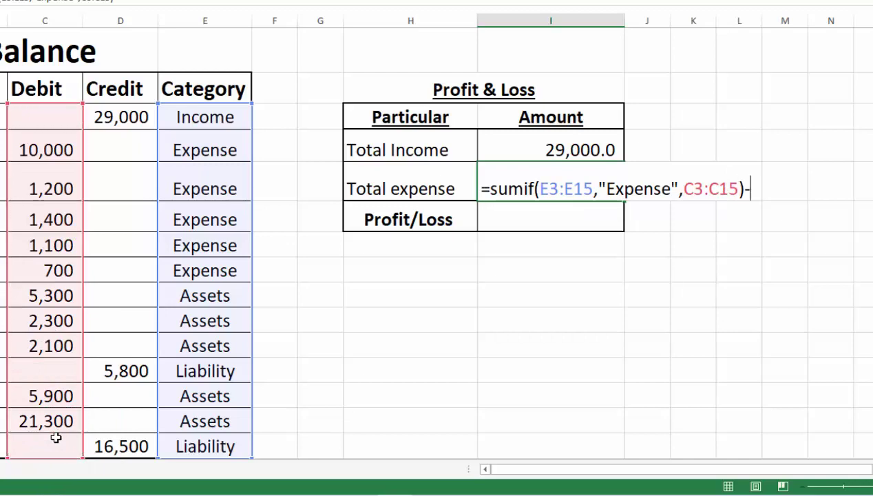
text(s)
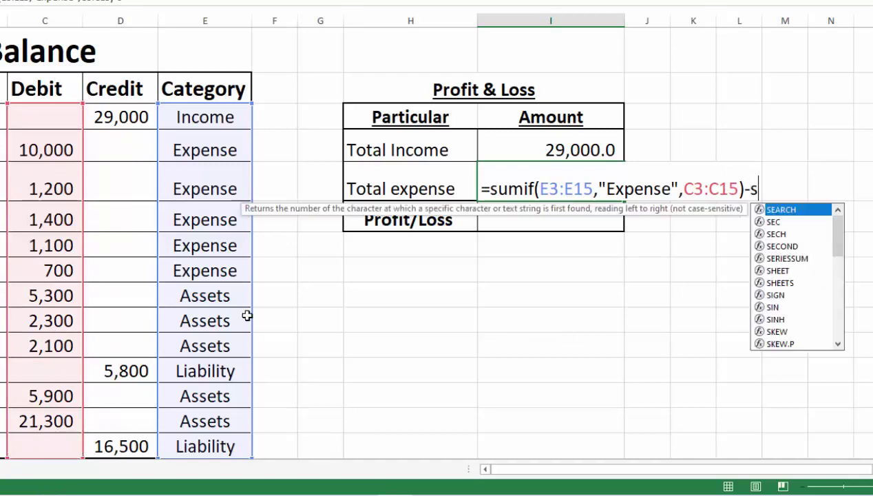
text(umif()
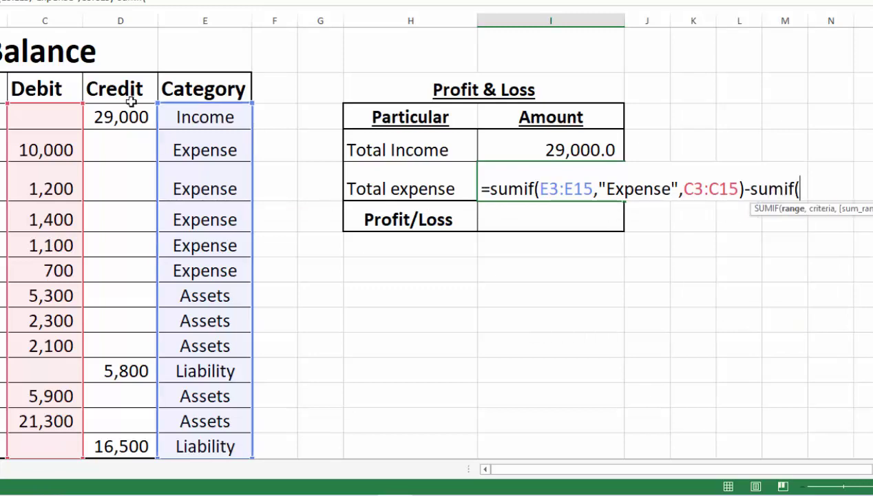
- Subtract SUMIF(E3:E15,"expense",D3:D15), correcting its range, and commit to show 14,400.0
drag(128, 114, 127, 447)
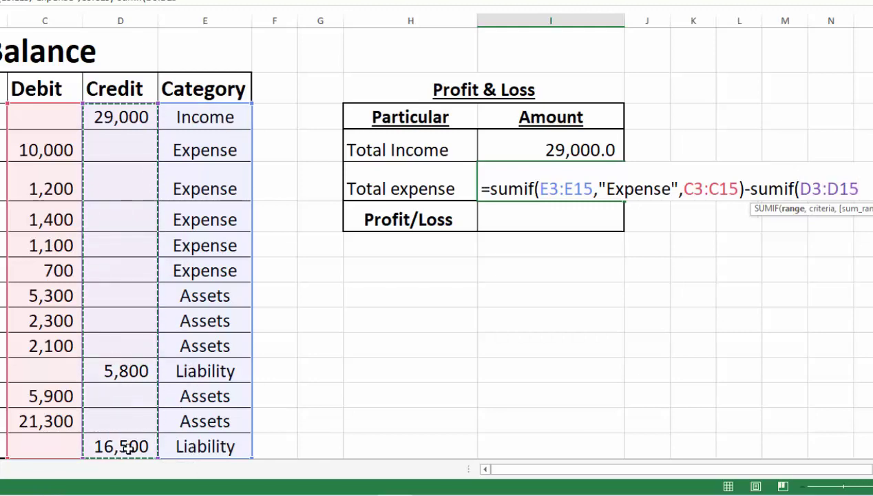
text(,")
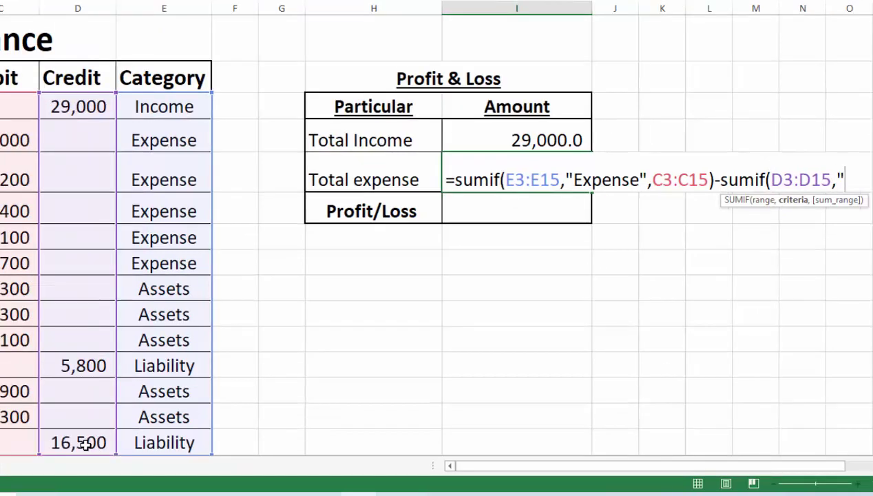
text(expense",)
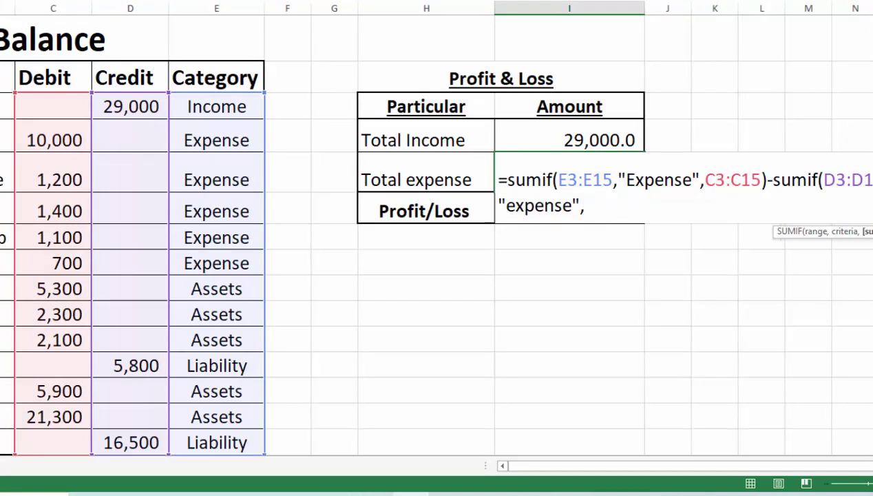
drag(868, 180, 825, 180)
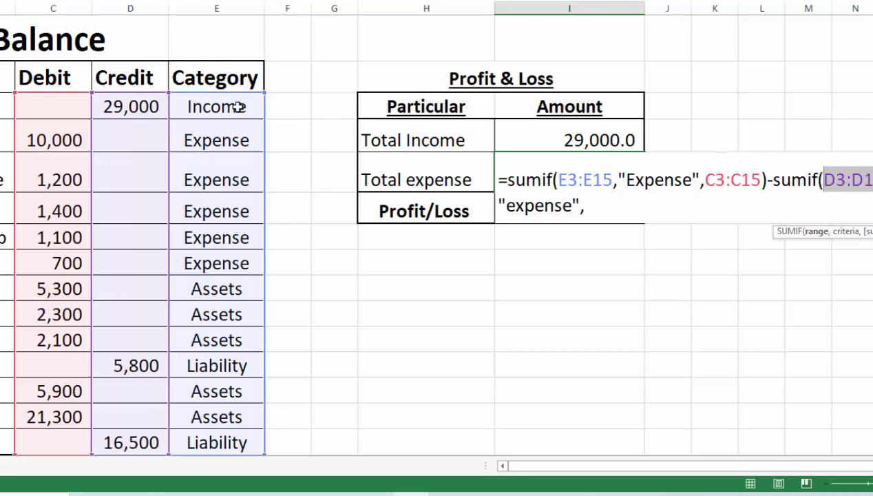
mouse_move(237, 106)
mouse_down()
mouse_move(220, 388)
mouse_move(219, 365)
mouse_up()
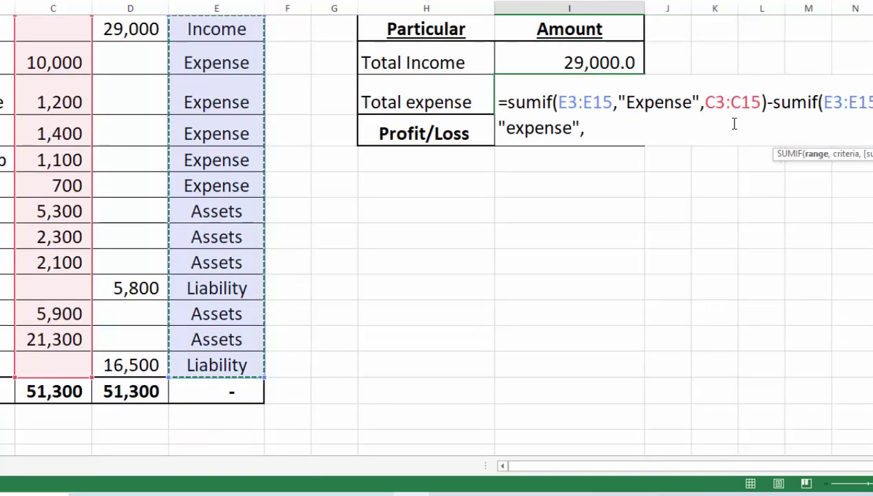
click(591, 134)
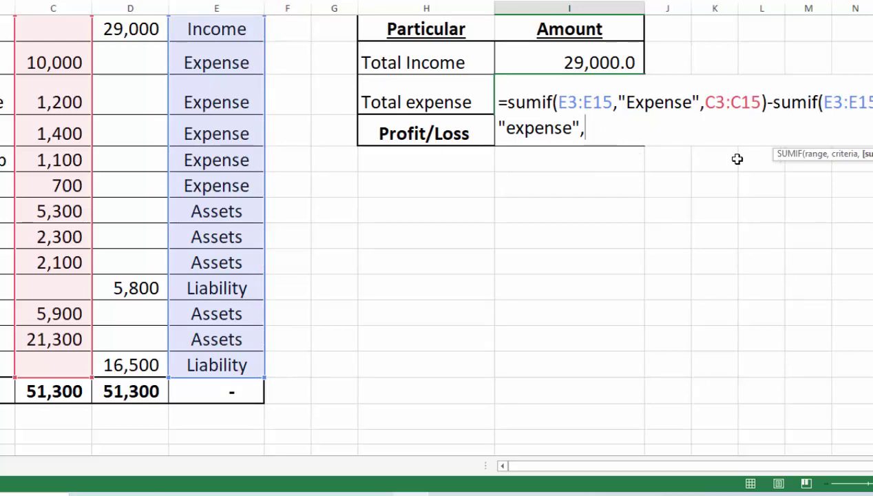
scroll(576, 138, up, 1)
drag(130, 106, 138, 434)
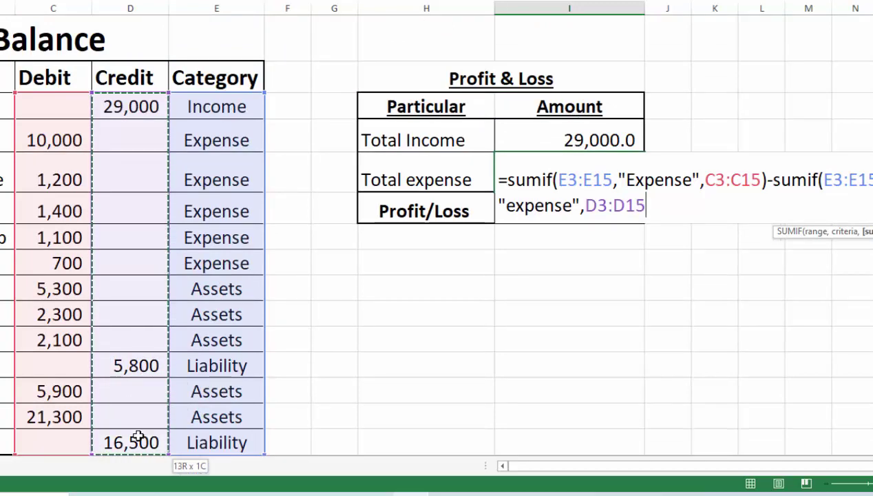
text())
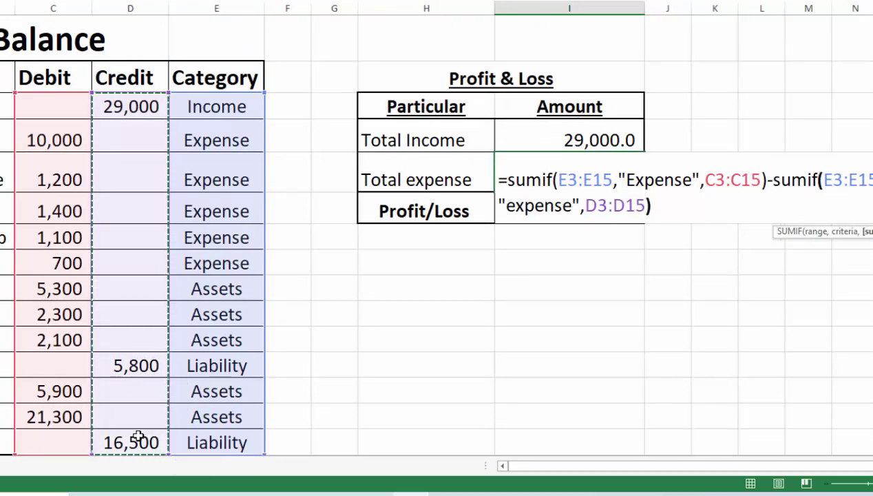
key(Return)
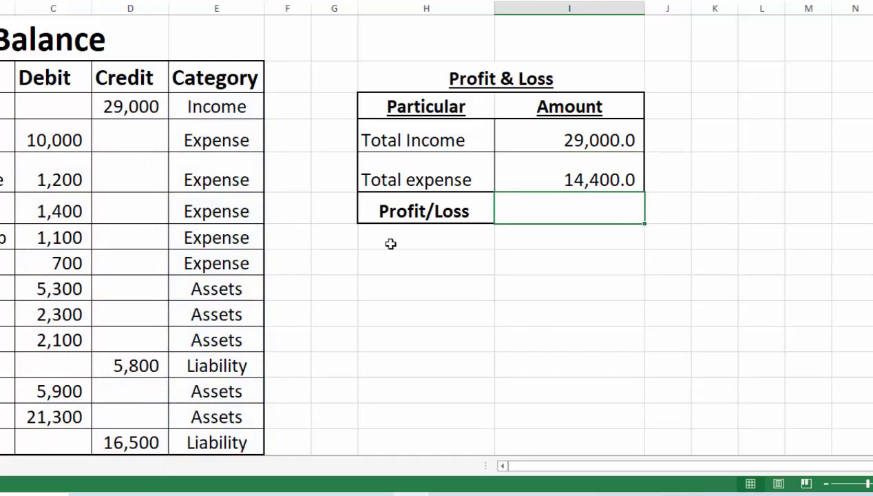
click(297, 212)
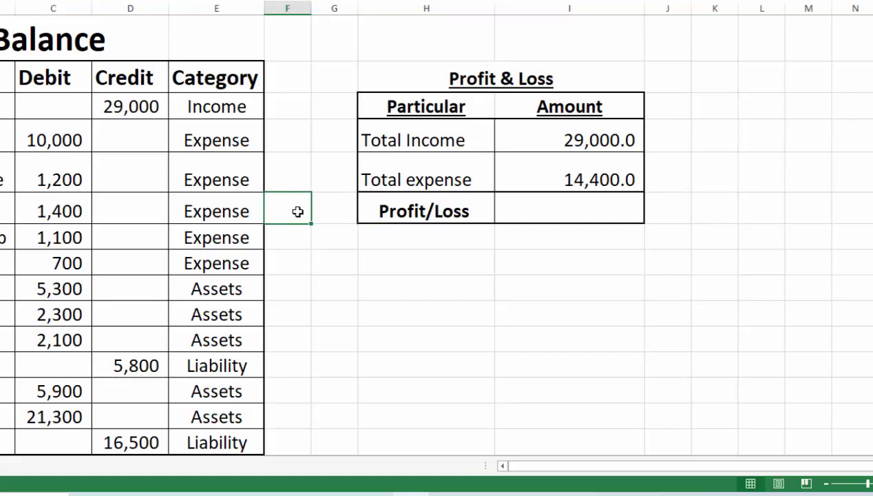
text(=sum)
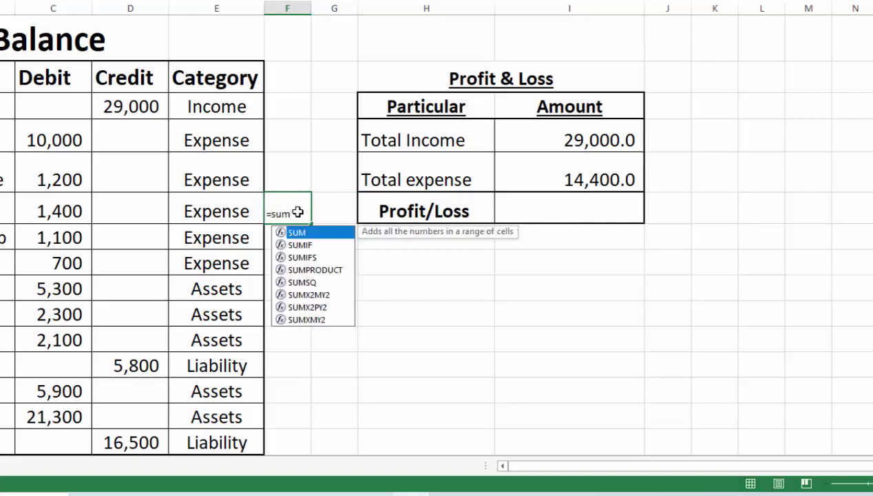
text(()
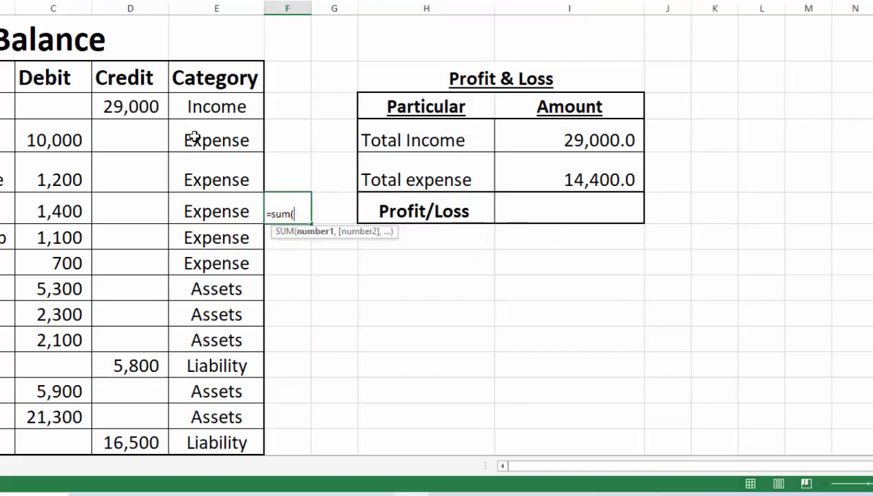
drag(68, 140, 50, 270)
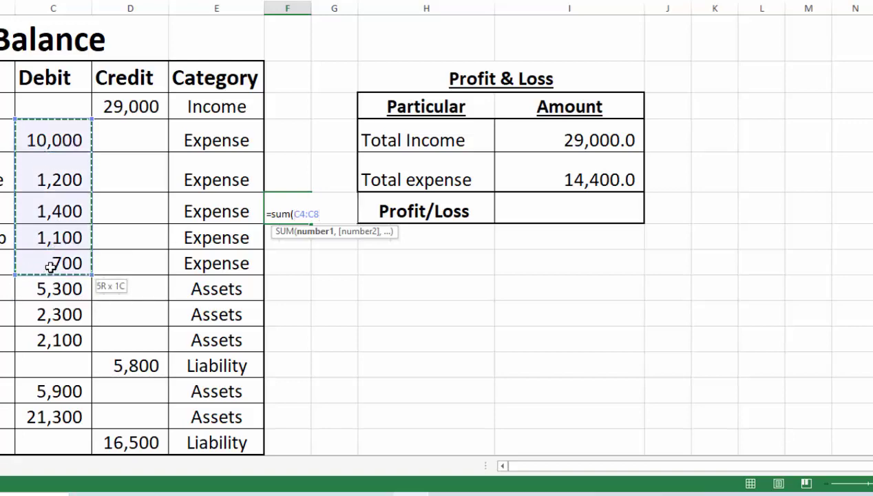
drag(50, 270, 50, 267)
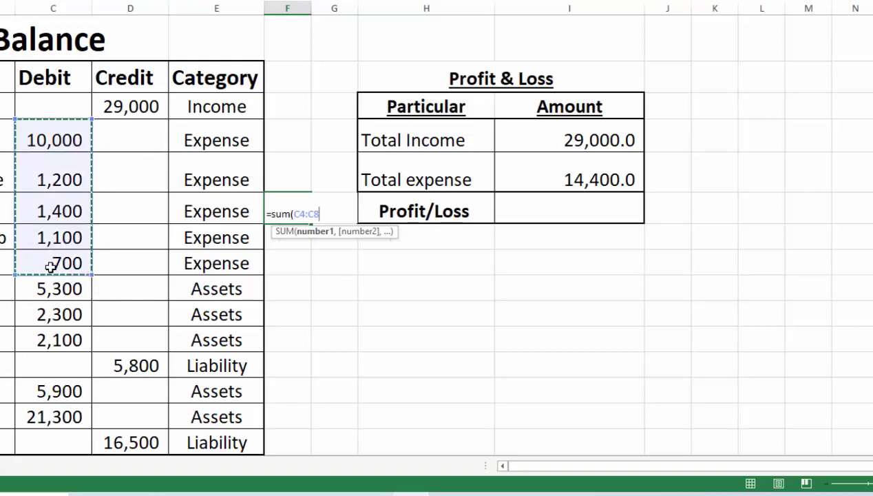
text())
key(Return)
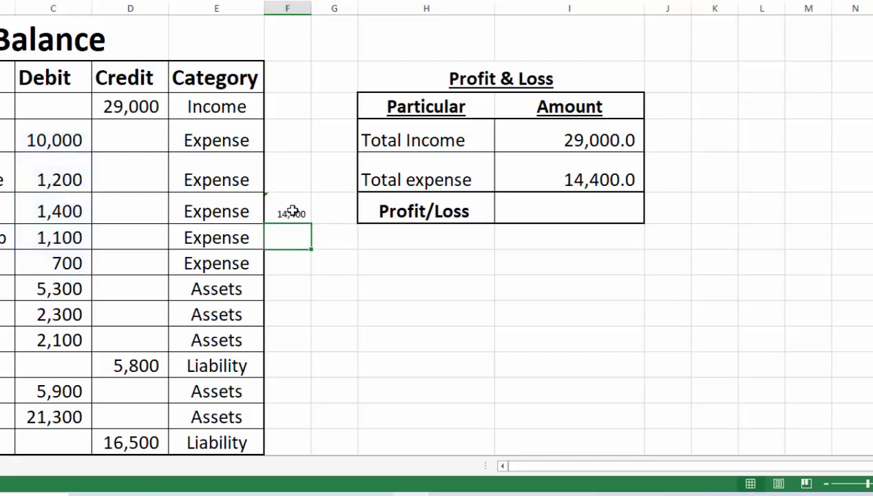
click(292, 210)
double_click(292, 211)
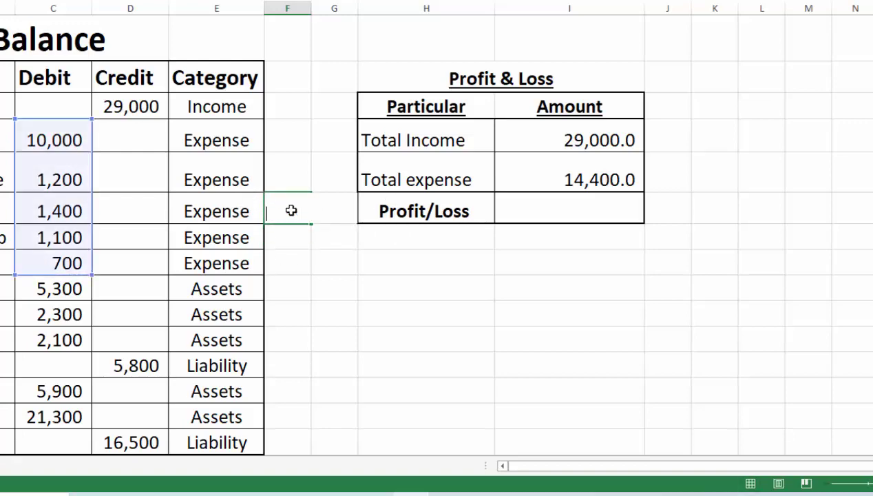
click(522, 313)
key(Up)
- Enter =I4-I5 in the Profit/Loss amount cell, giving 14,600.0
click(543, 200)
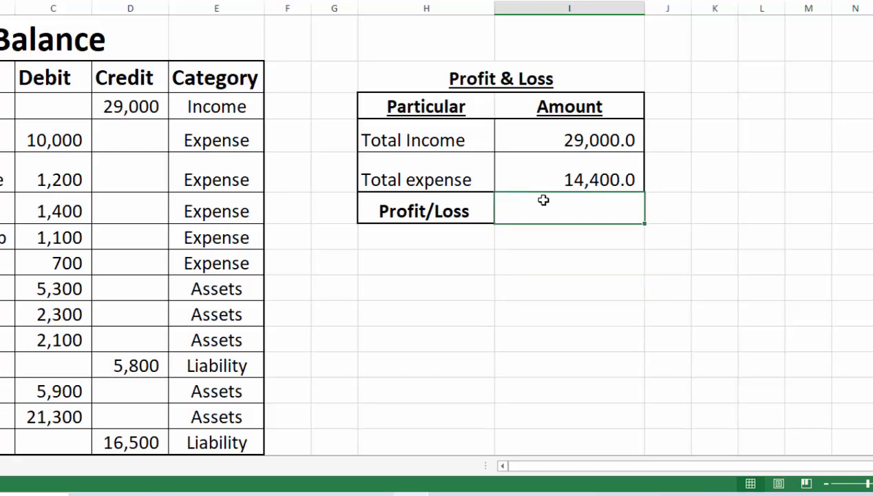
text(=)
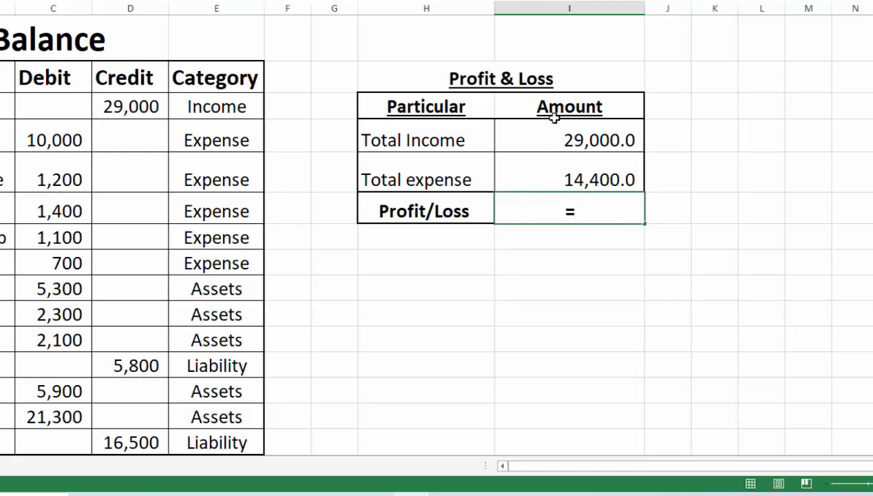
click(563, 137)
text(-)
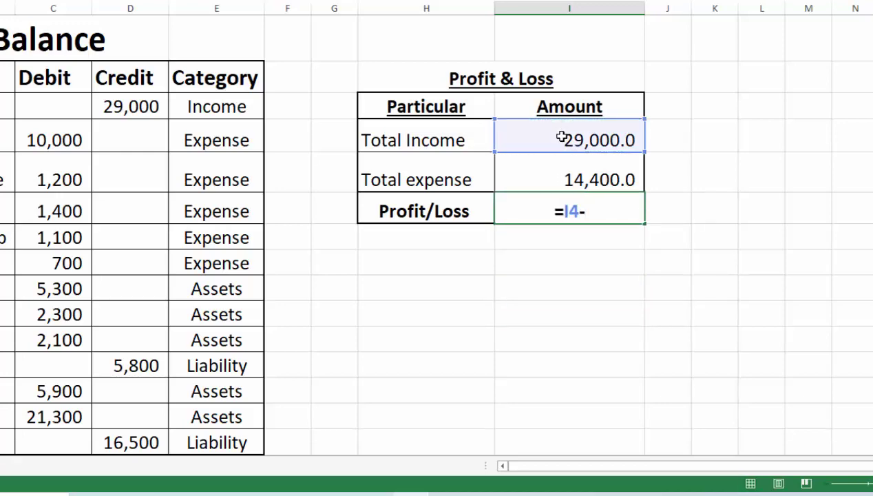
click(563, 176)
key(Return)
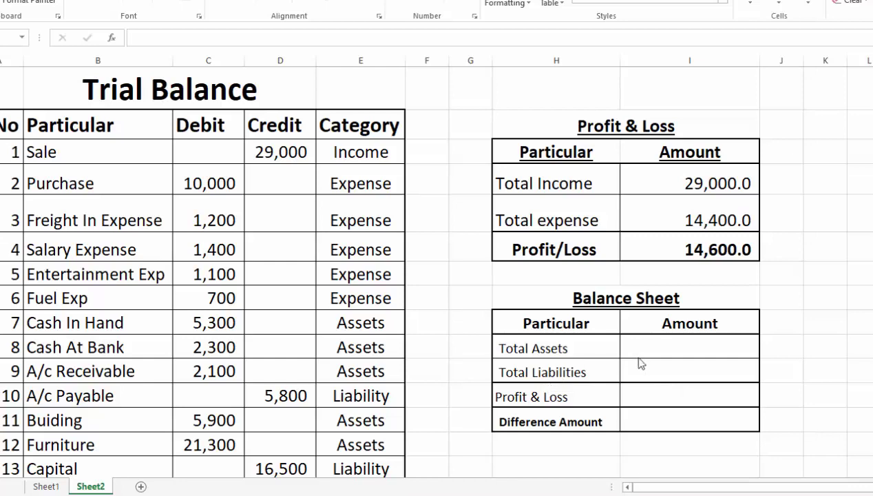
- Start I10 with =SUMIF(E3:E15,"Assets",C3:C15) to total Assets debits
click(661, 348)
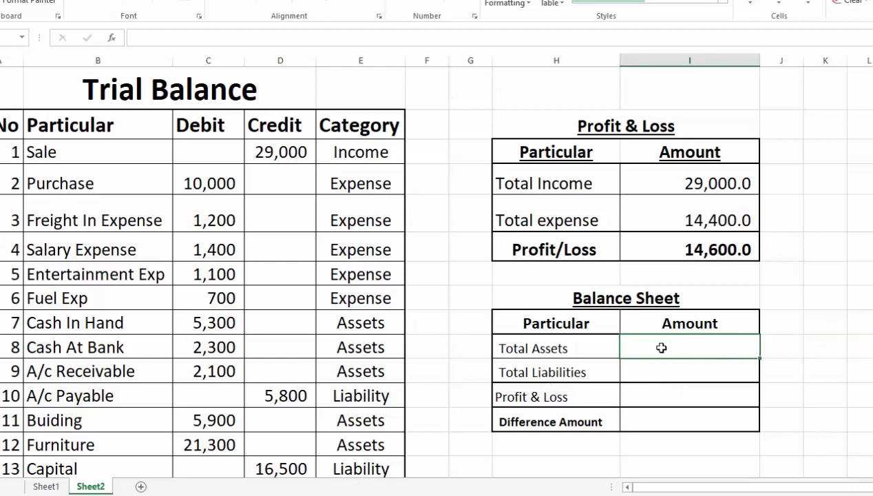
text(=s)
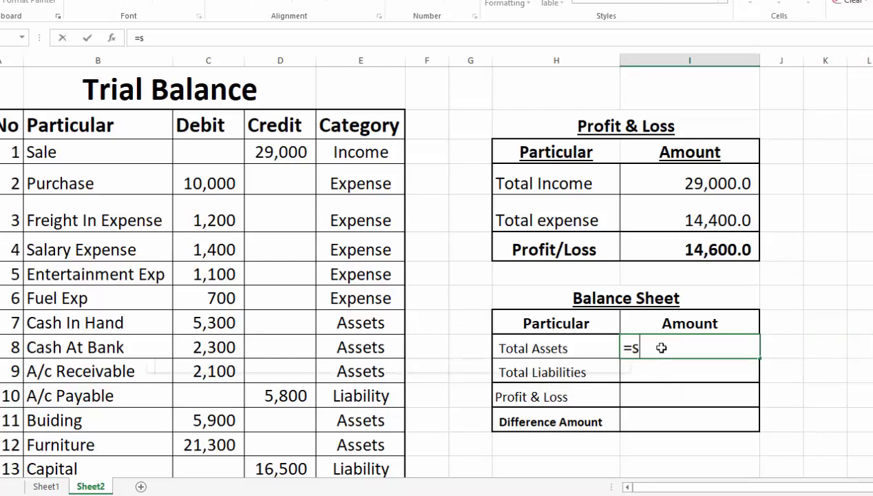
text(umif()
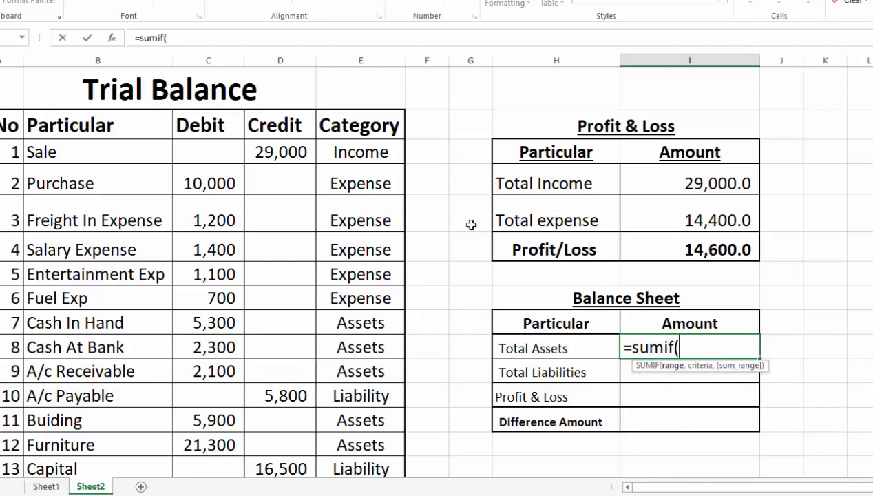
mouse_move(363, 153)
mouse_down()
mouse_move(394, 306)
mouse_move(362, 405)
mouse_up()
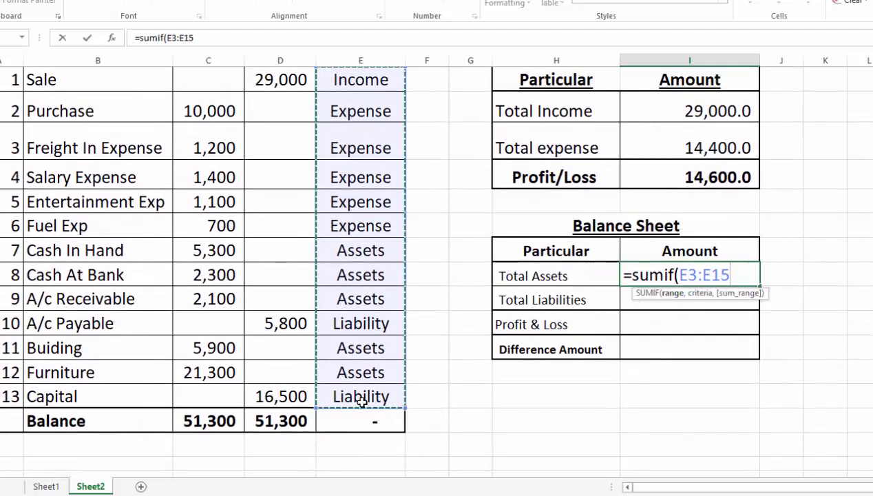
text(,)
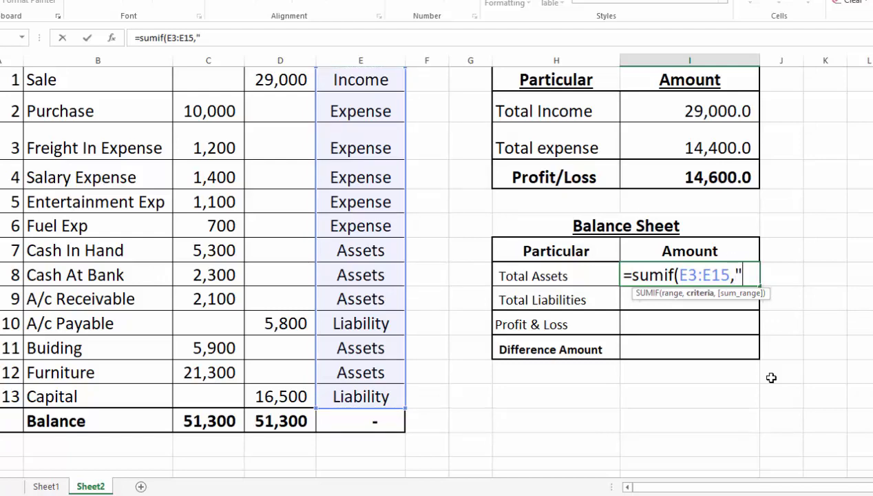
text(Assets",)
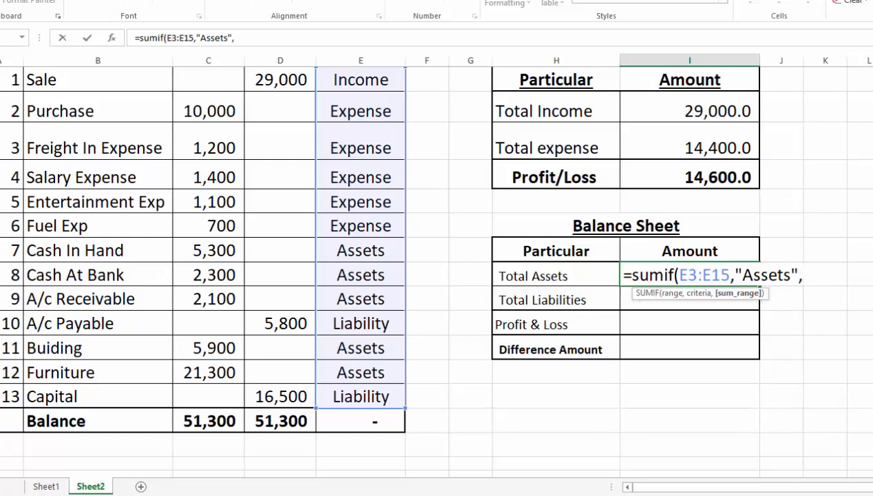
scroll(433, 266, up, 1)
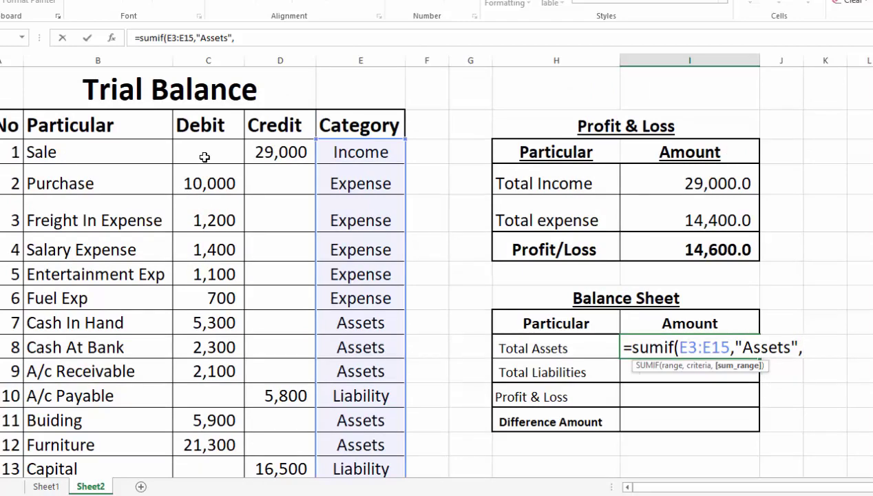
mouse_move(205, 157)
mouse_down()
mouse_move(201, 487)
mouse_move(202, 401)
mouse_up()
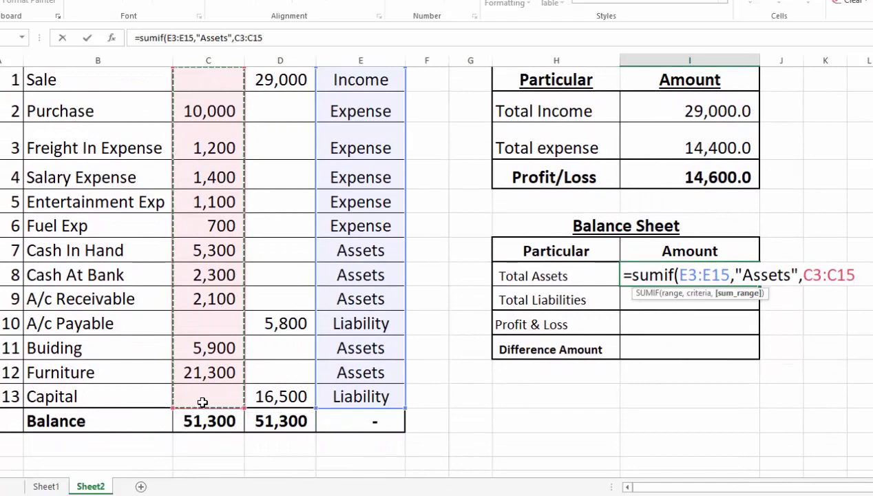
text()-)
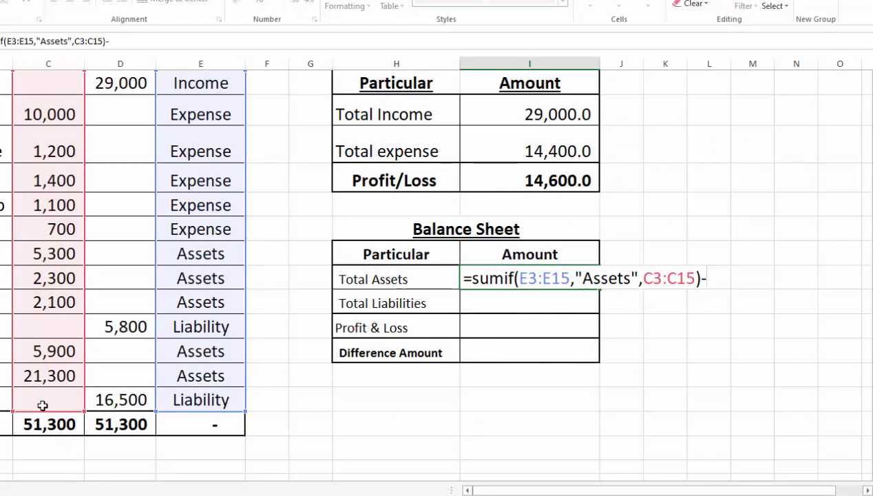
text(Sumif()
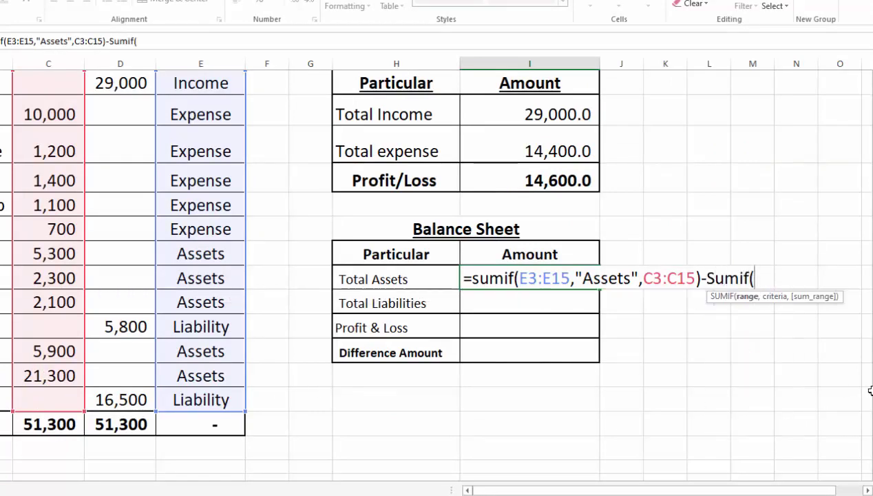
- Subtract SUMIF(E3:E15,"Assets",D3:D15) and commit, showing 36,900.0
scroll(275, 124, up, 1)
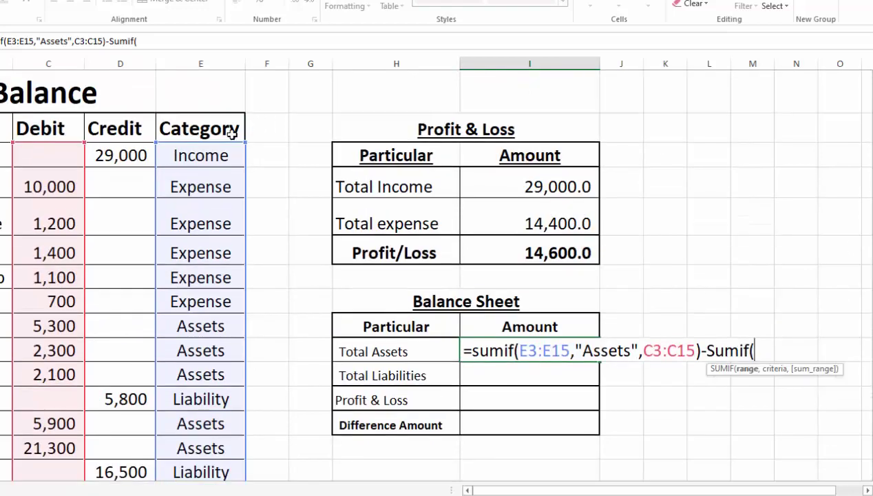
drag(200, 155, 208, 400)
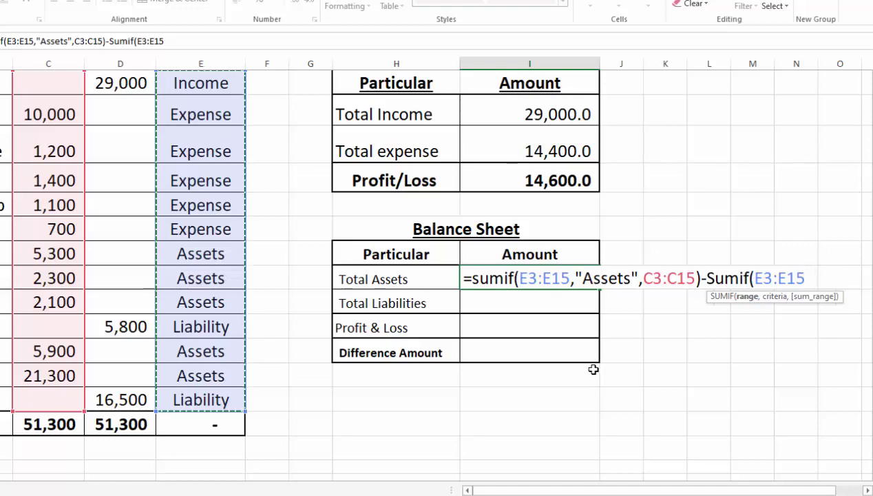
text(,"A)
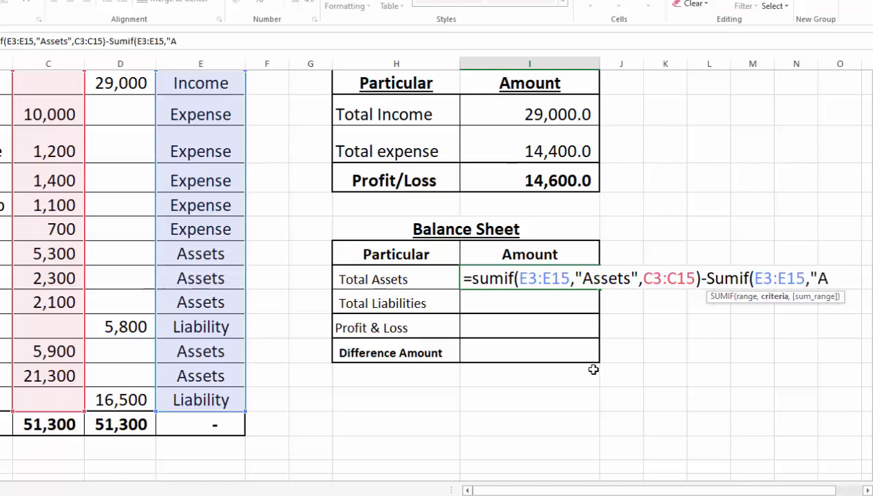
text(ssets",)
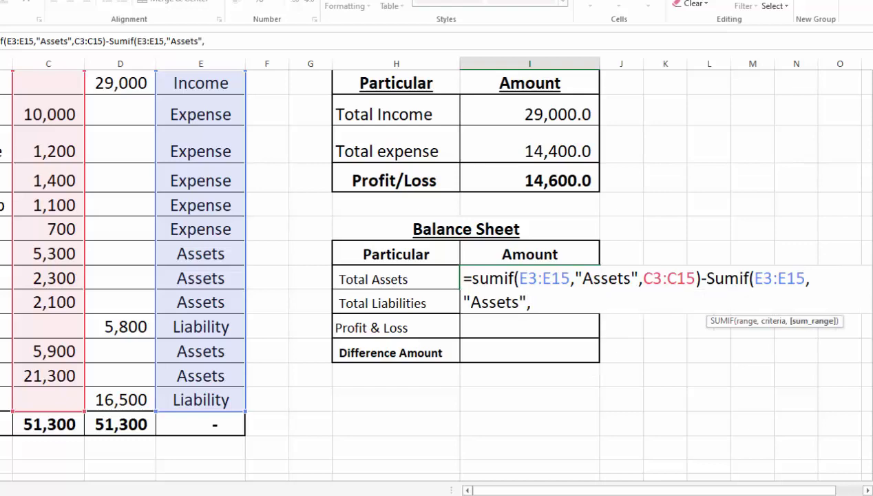
scroll(432, 273, up, 1)
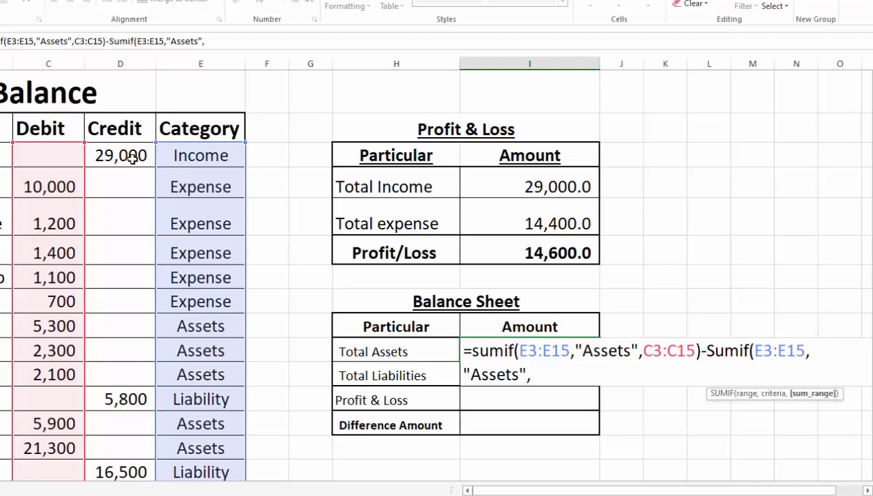
mouse_move(130, 151)
mouse_down()
mouse_move(127, 471)
mouse_move(126, 405)
mouse_up()
text())
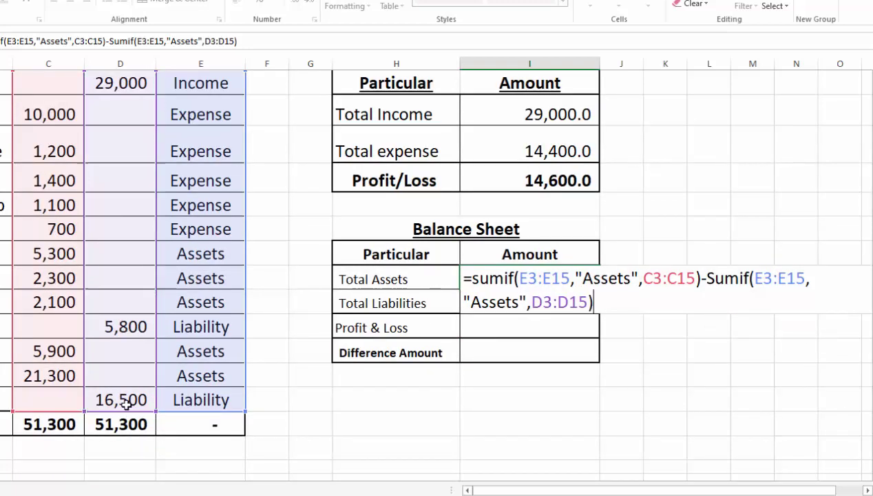
key(Return)
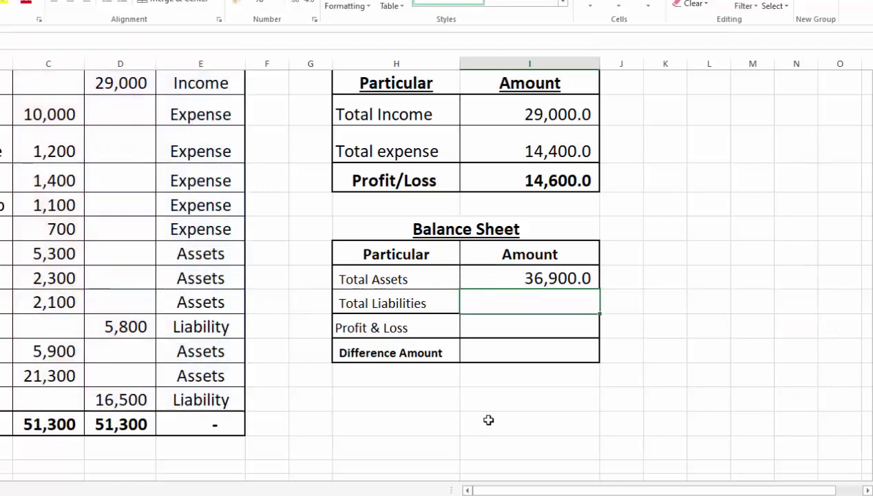
- Start Total Liabilities with =SUMIF(E3:E15,"Liabilities",D3:D15) summing Liabilities credits
drag(869, 319, 869, 314)
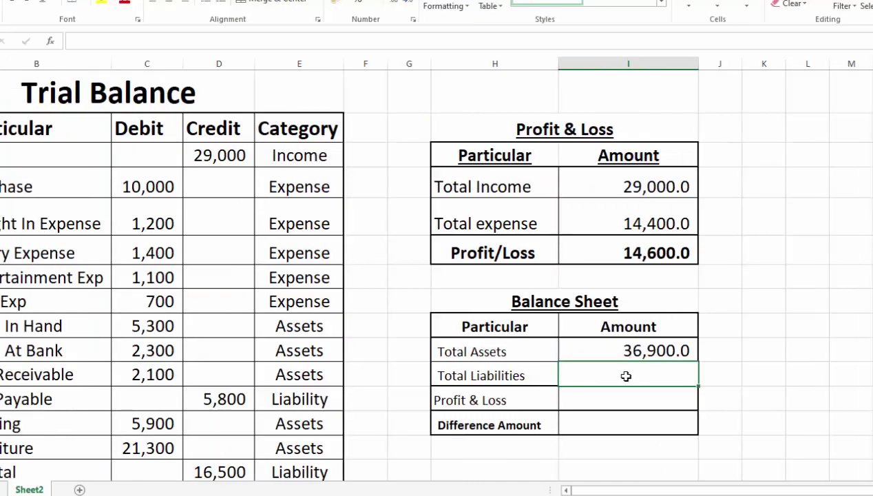
text(=sumif)
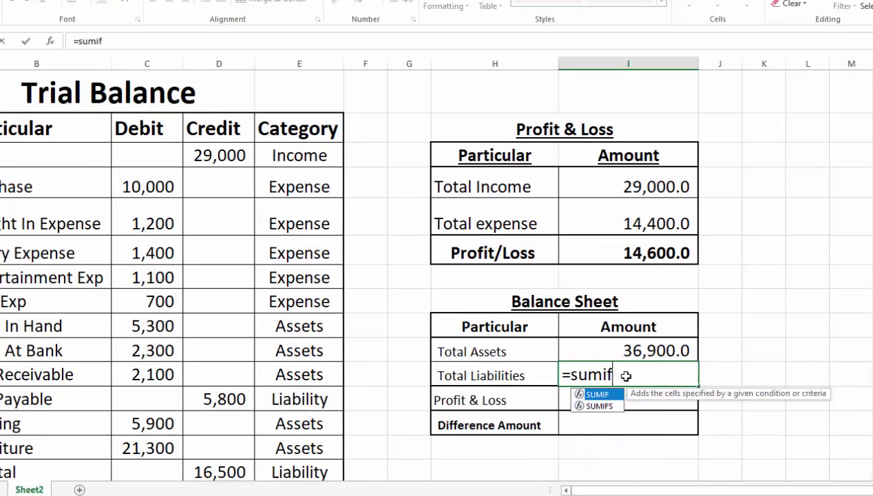
text(()
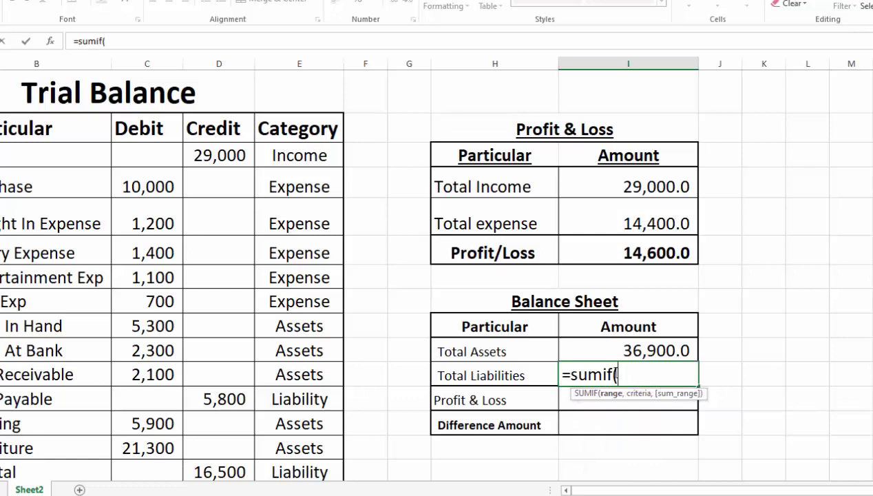
drag(312, 149, 314, 398)
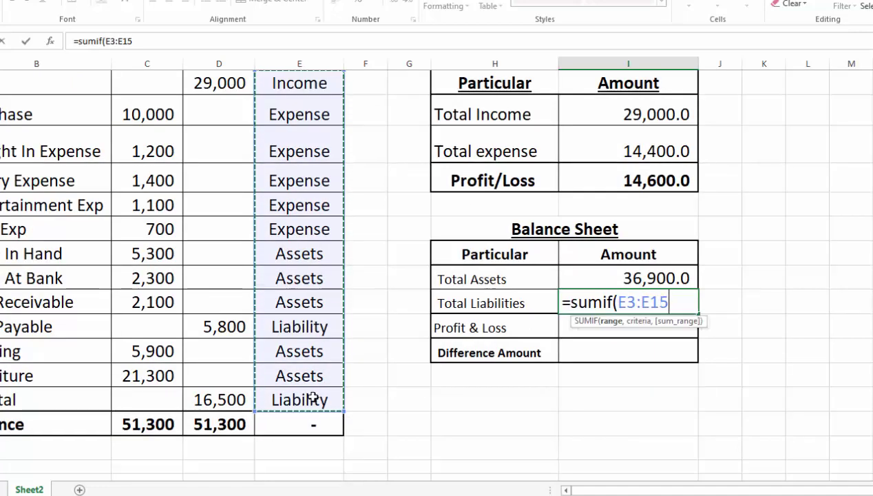
text(,)
scroll(436, 276, up, 1)
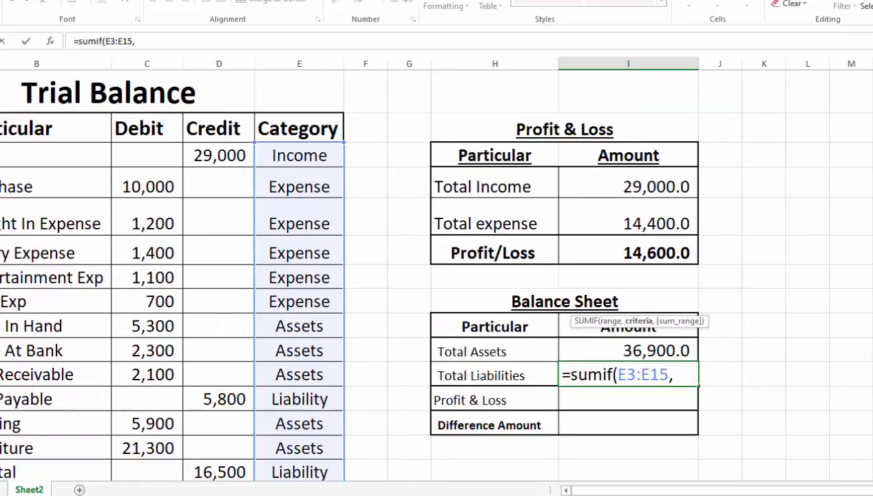
text(")
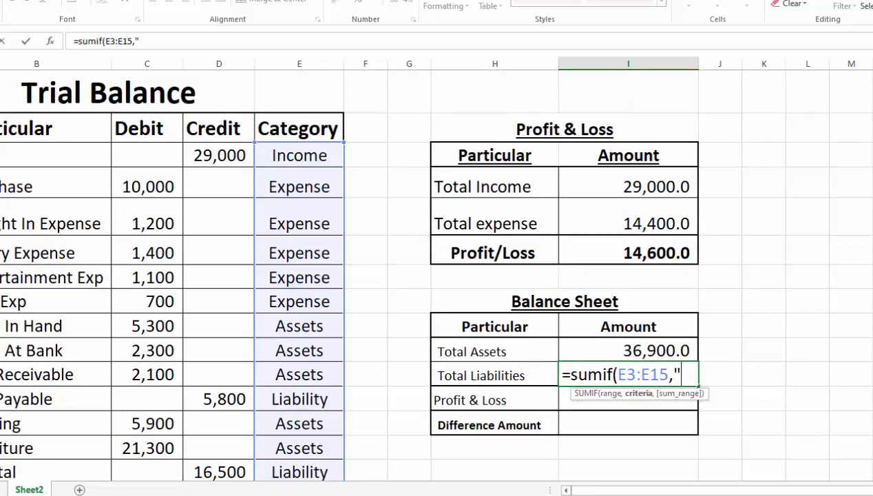
text(Liabilities")
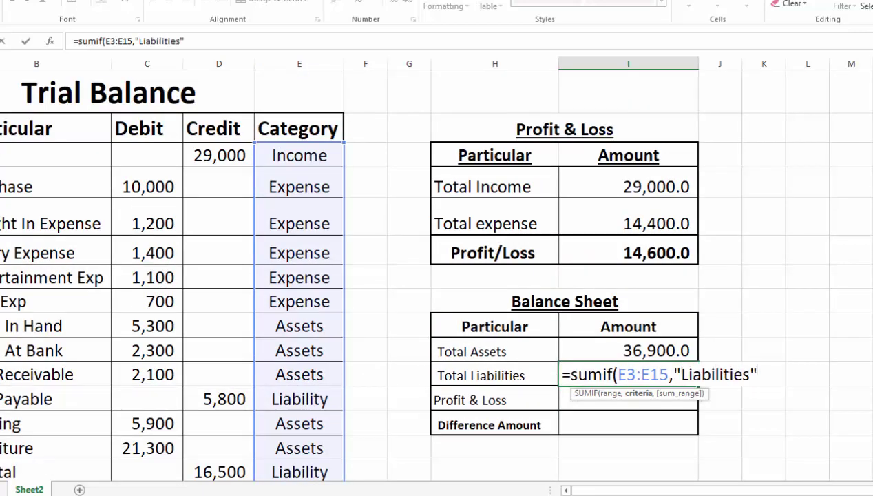
text(,)
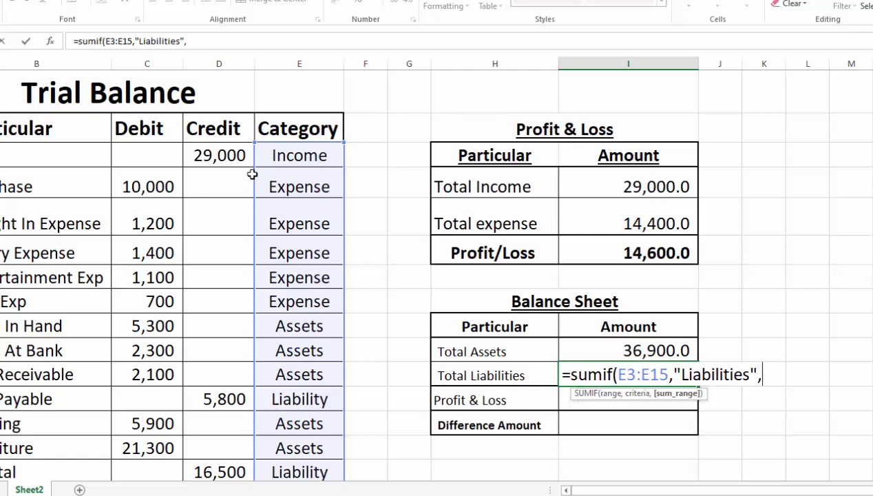
mouse_move(226, 157)
mouse_down()
mouse_move(227, 448)
mouse_move(219, 403)
mouse_up()
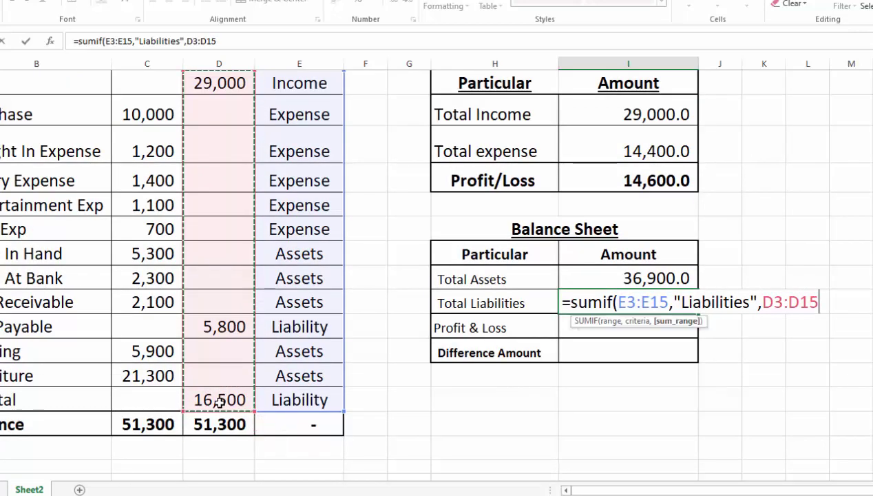
text()-)
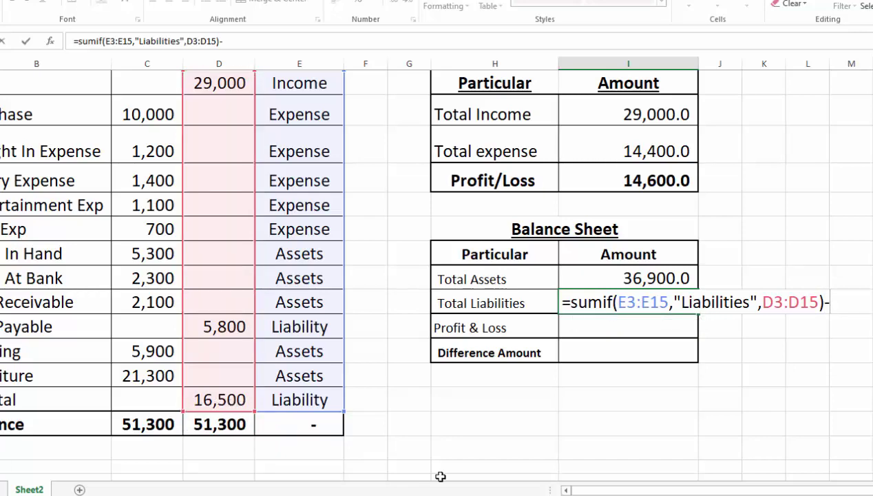
text(sumif()
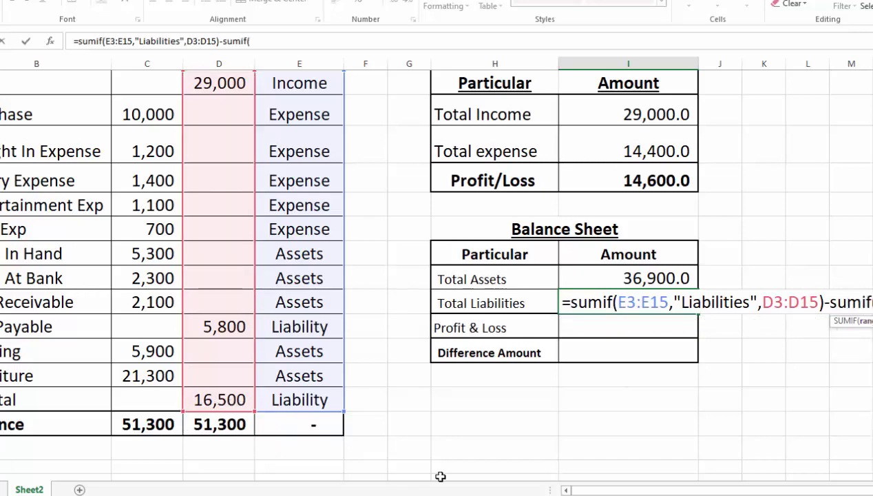
- Add the subtracted SUMIF(E3:E15,"Liabilities",C3:C15) on the Debit column
scroll(868, 238, up, 1)
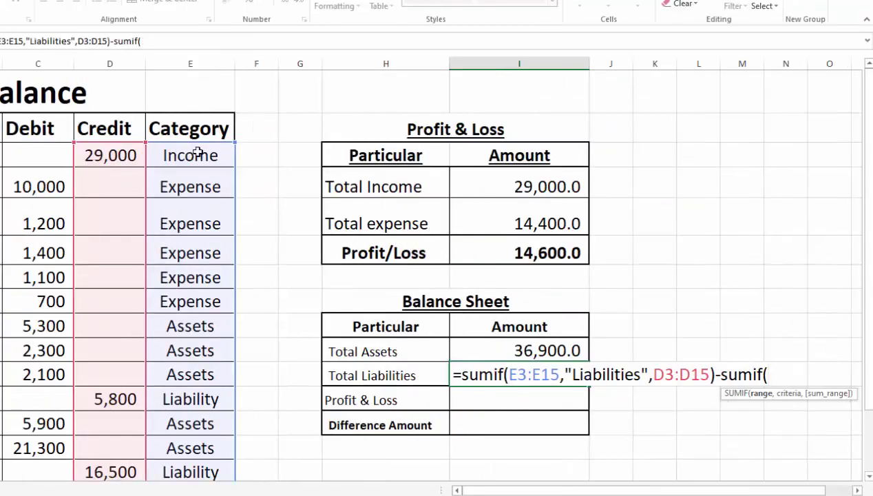
drag(197, 153, 186, 400)
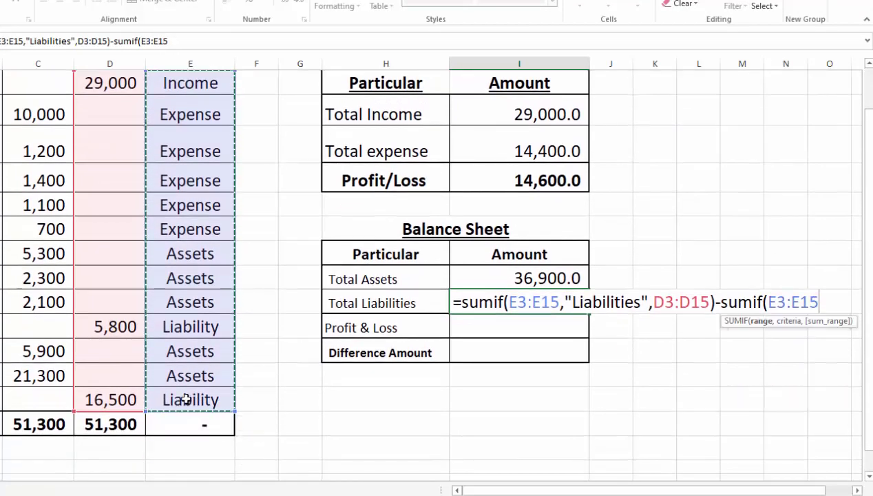
text(,)
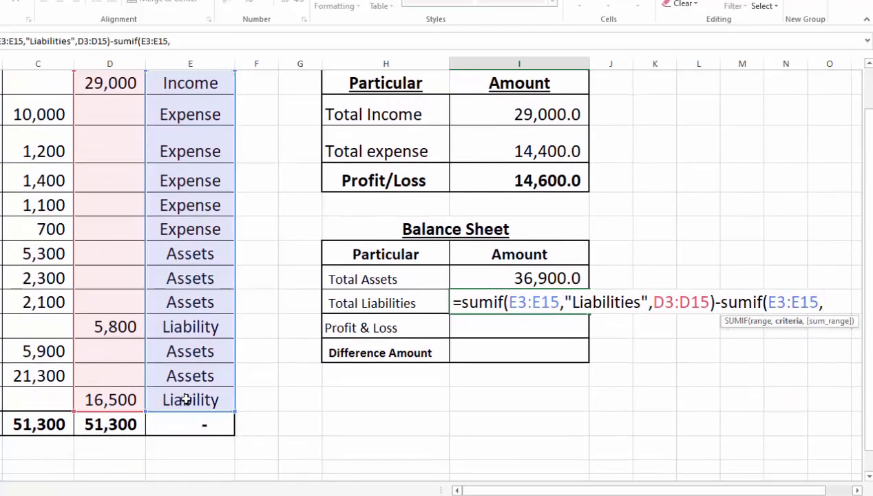
text("L)
text(iabili)
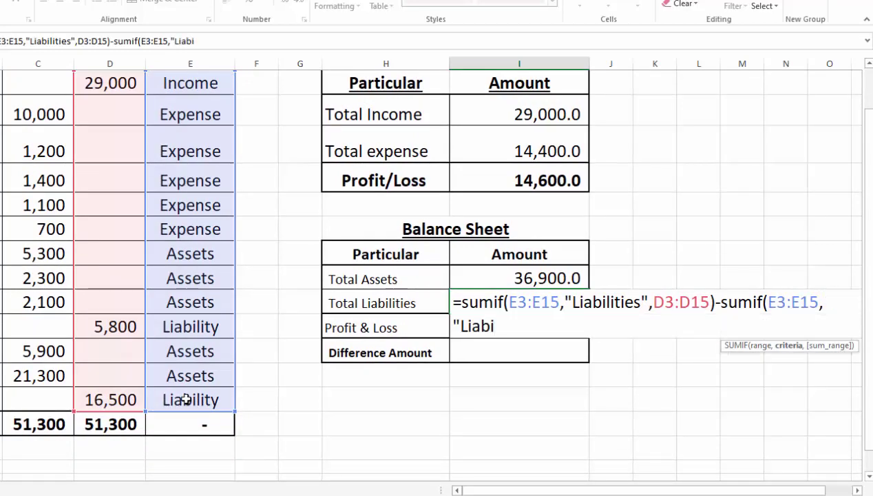
text(ties)
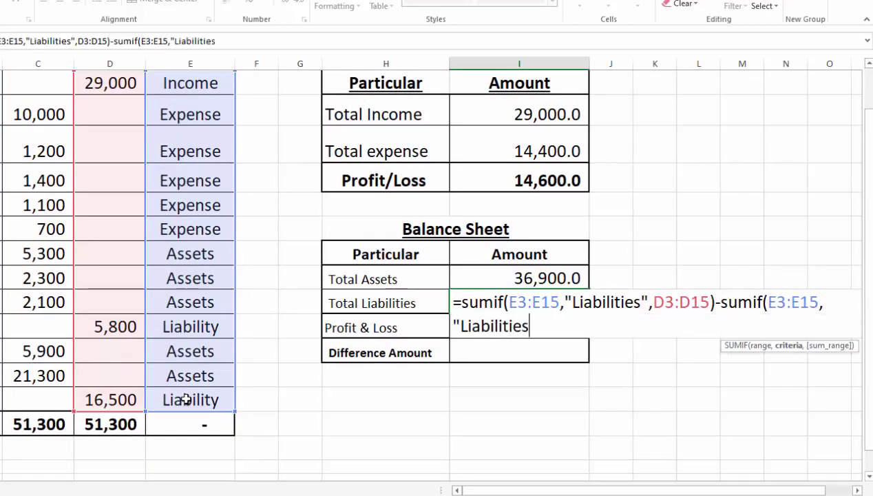
text(",)
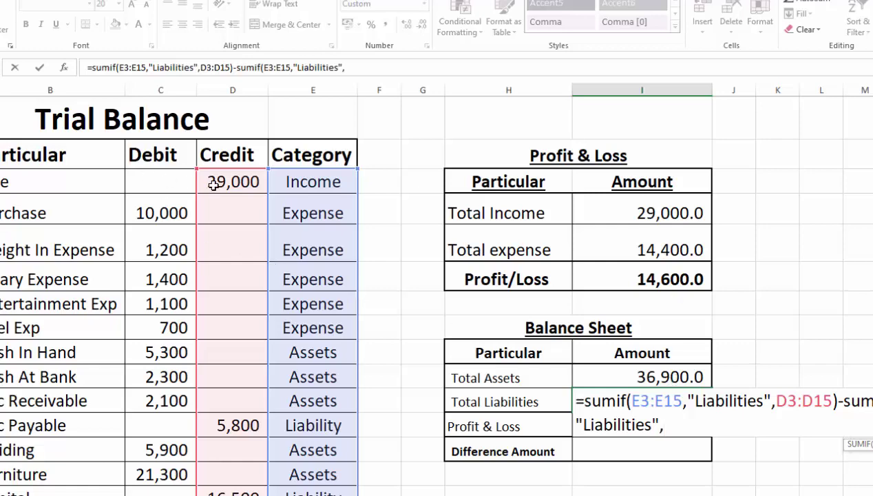
drag(160, 182, 157, 472)
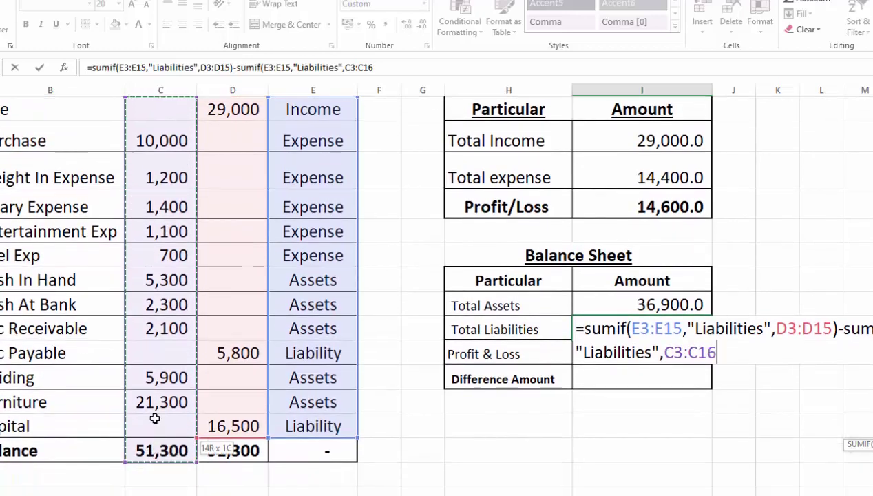
drag(157, 473, 155, 418)
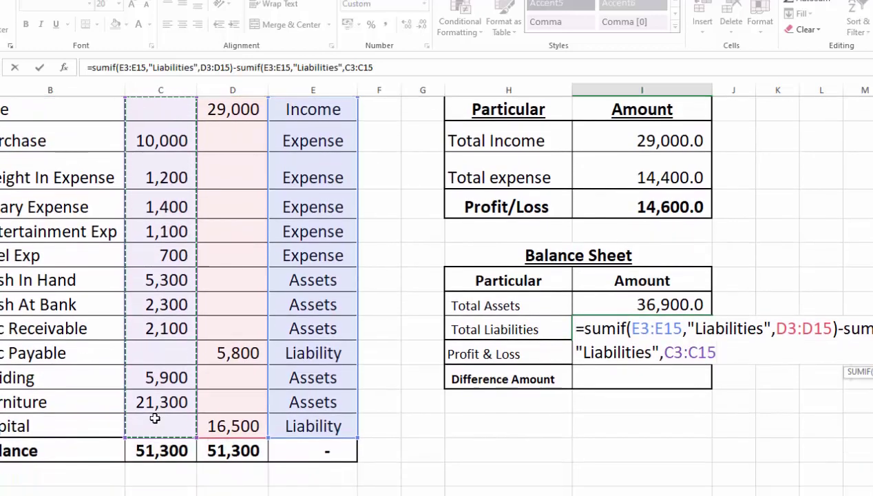
- Change both "Liabilities" criteria to "Liability" so Total Liabilities shows 22,300.0
key(Return)
double_click(641, 329)
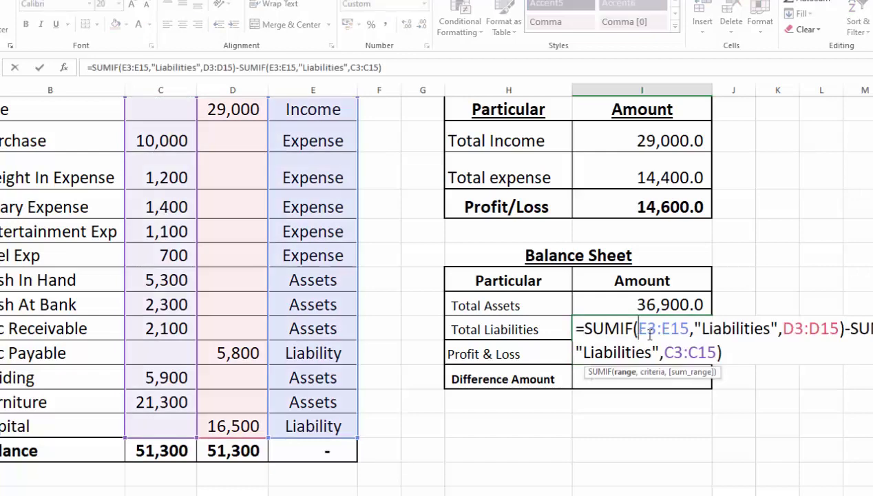
click(768, 330)
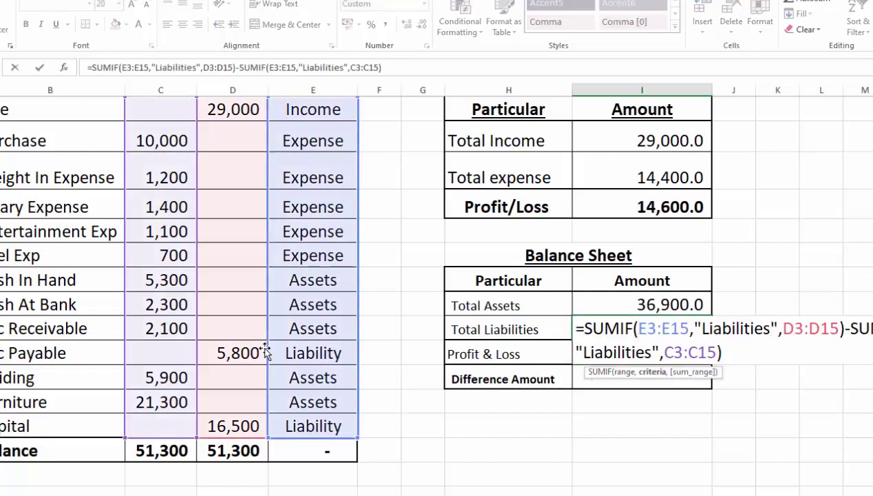
key(BackSpace)
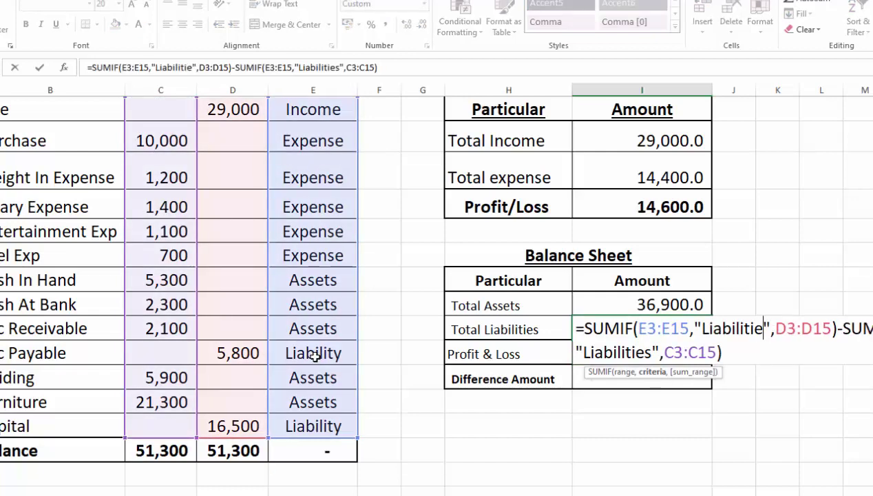
key(BackSpace)
key(BackSpace)
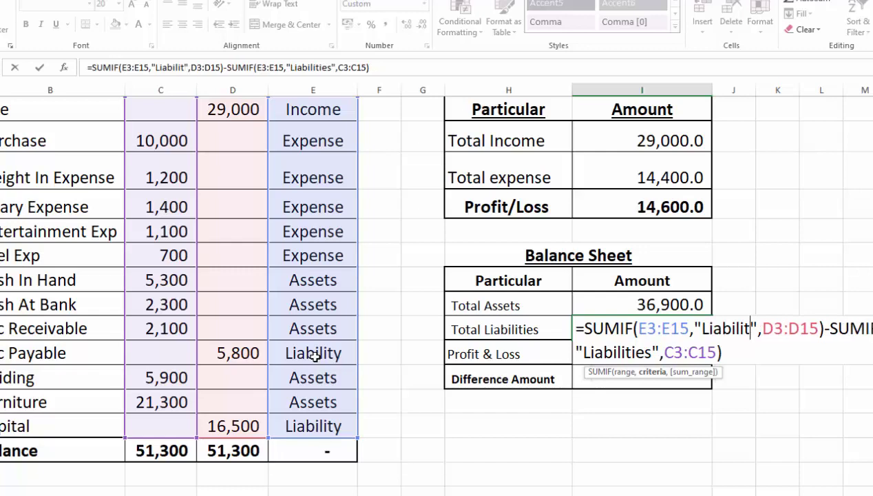
text(y)
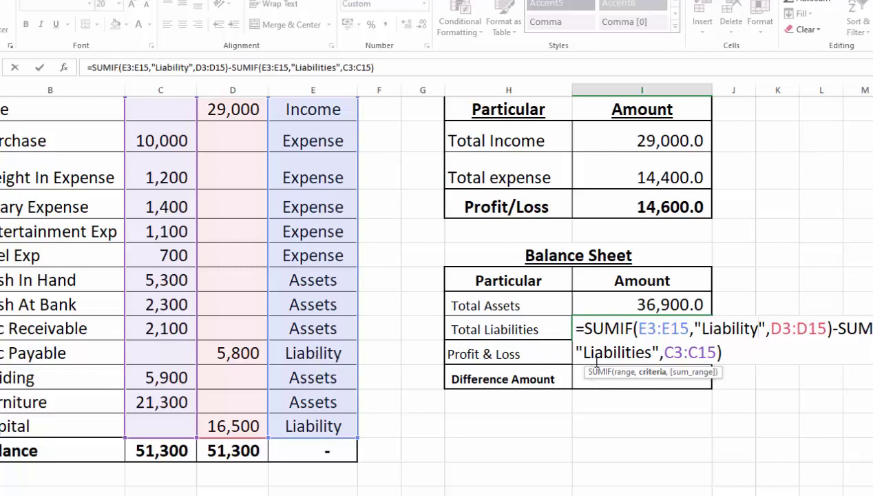
click(652, 353)
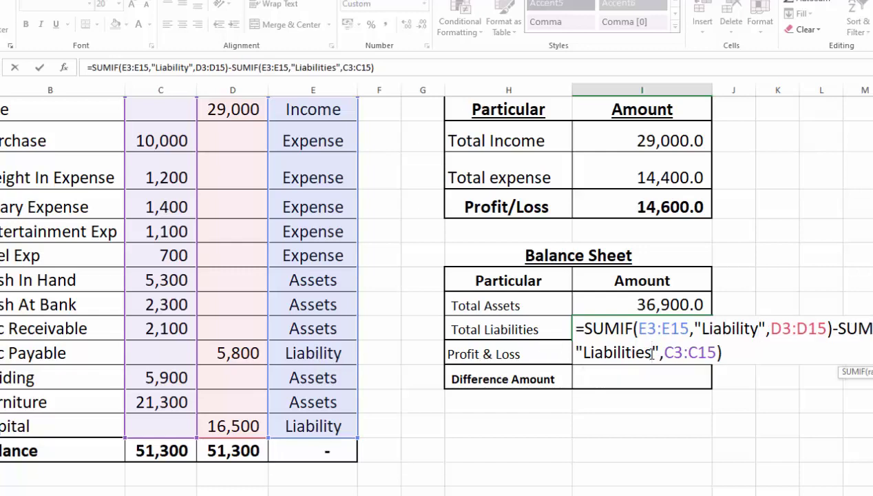
key(BackSpace)
key(BackSpace)
key(BackSpace)
text(y)
key(Return)
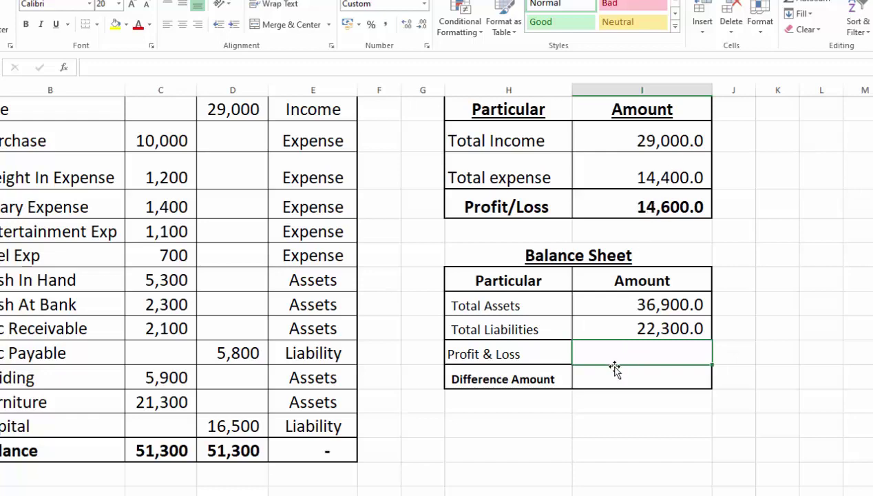
- Link the Balance Sheet Profit & Loss to I4, showing 14,600.0
text(=)
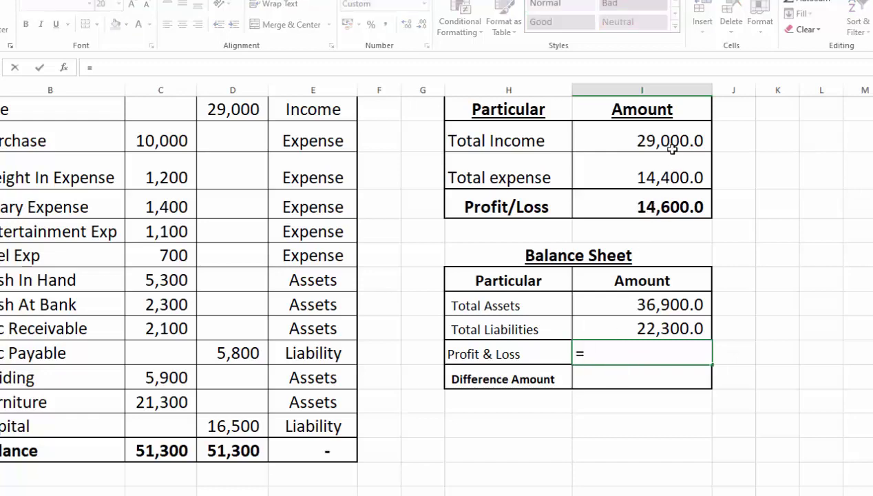
click(653, 195)
key(Return)
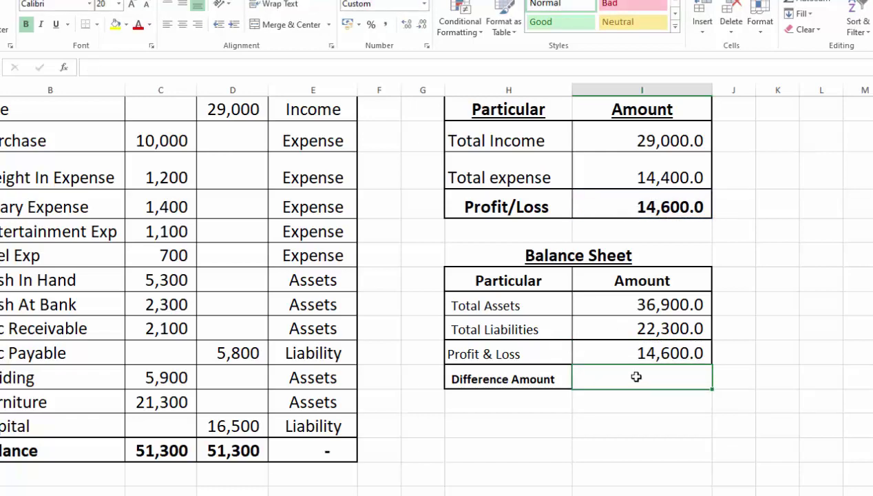
- Enter =I12+I11-I10 as the Difference Amount, which shows zero
text(=)
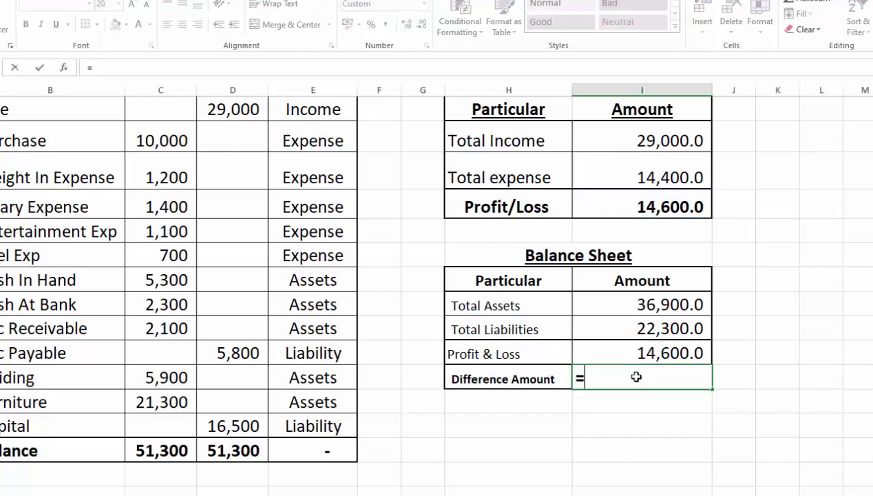
click(633, 353)
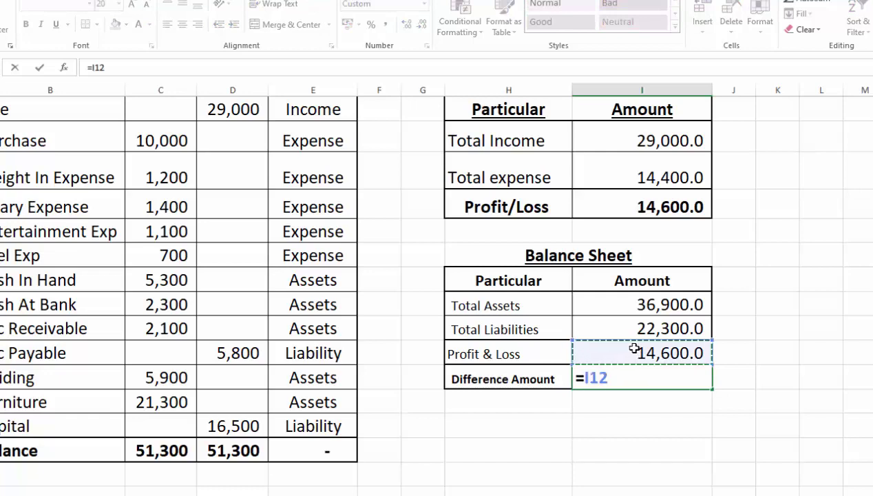
text(+)
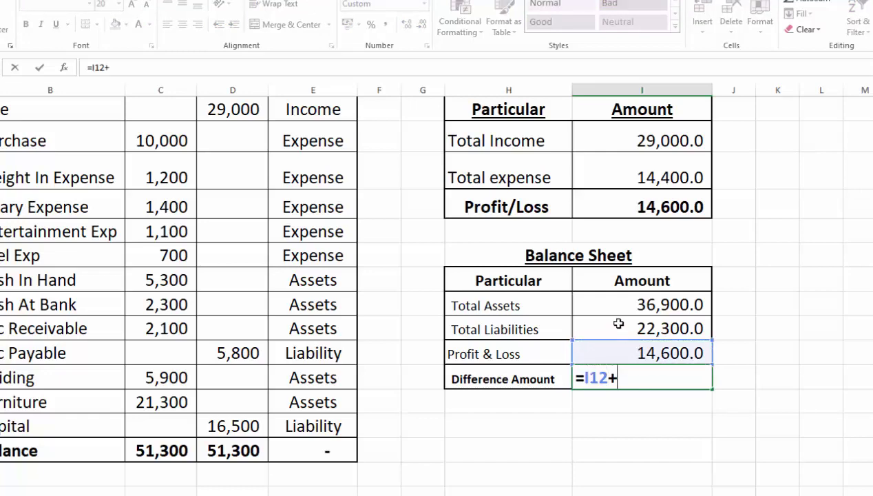
click(618, 324)
text(-)
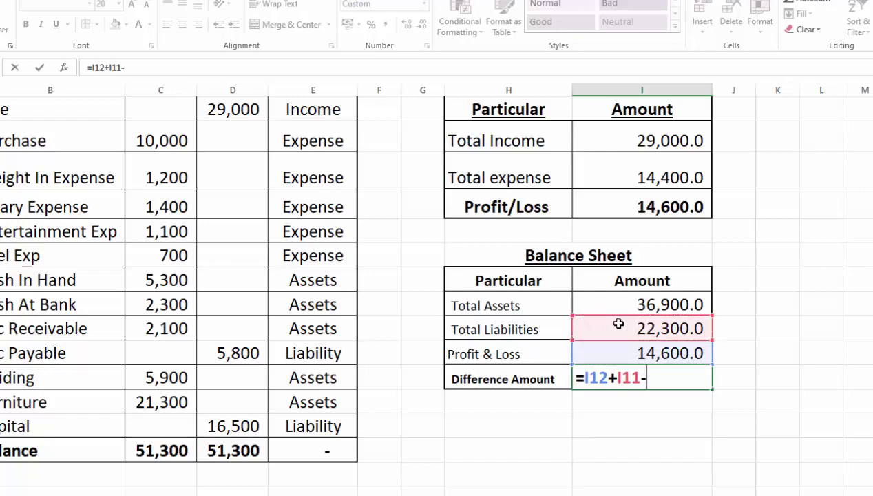
click(619, 306)
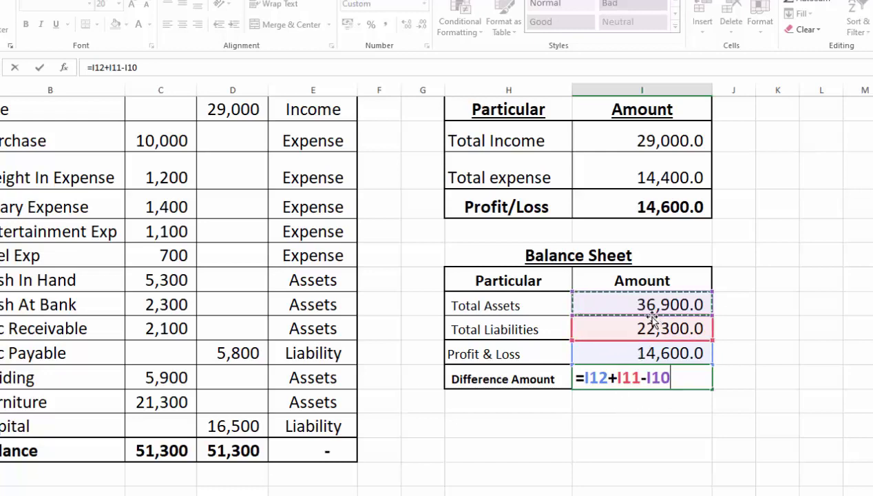
key(Return)
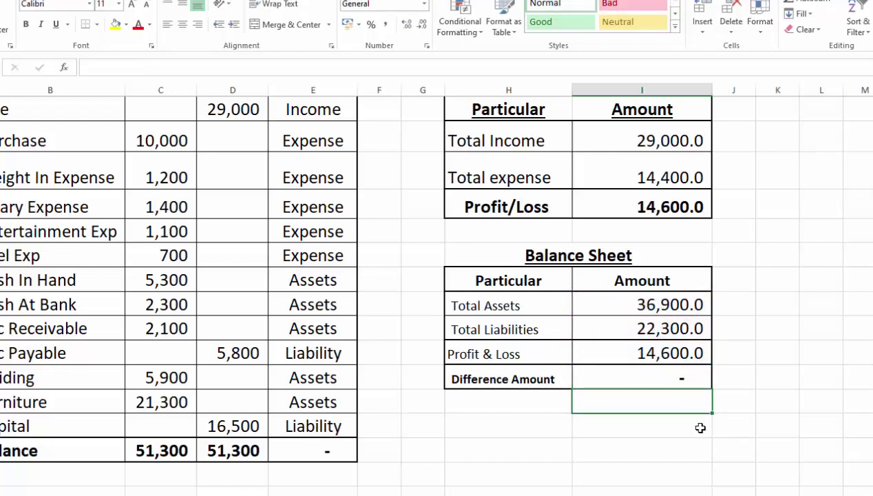
click(768, 435)
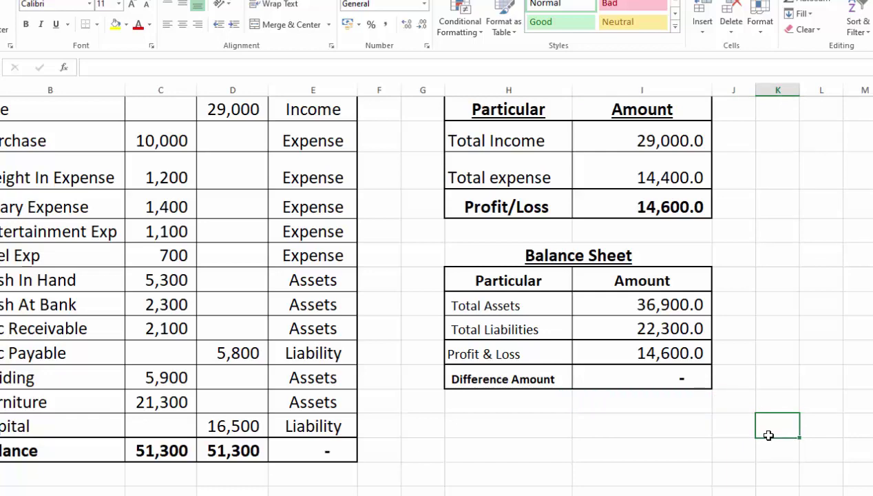
- Add Assets and Liablity headings below, linking Total Assets 36,900.0 under Assets
click(544, 424)
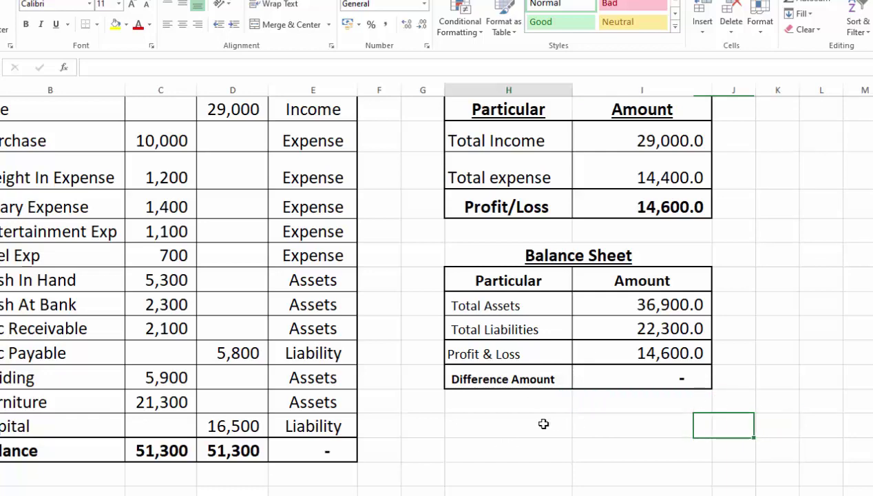
text(Assets)
key(Tab)
text(Liabl)
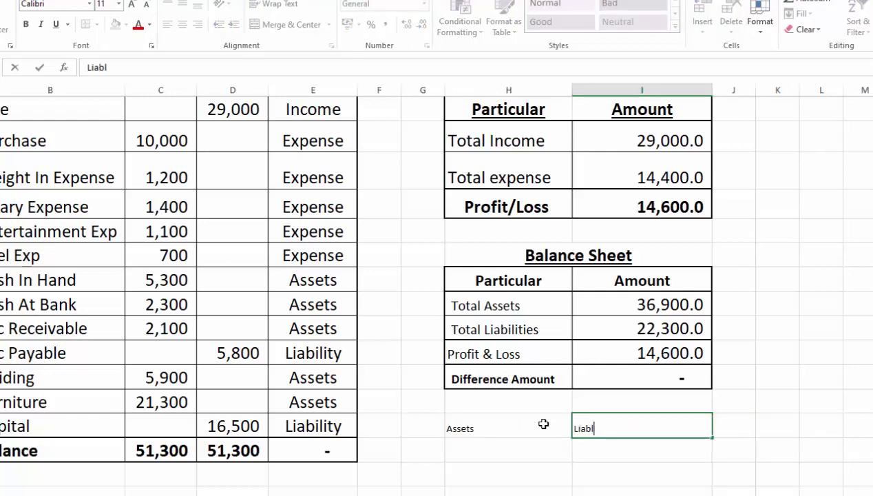
text(ity)
key(Return)
text(=)
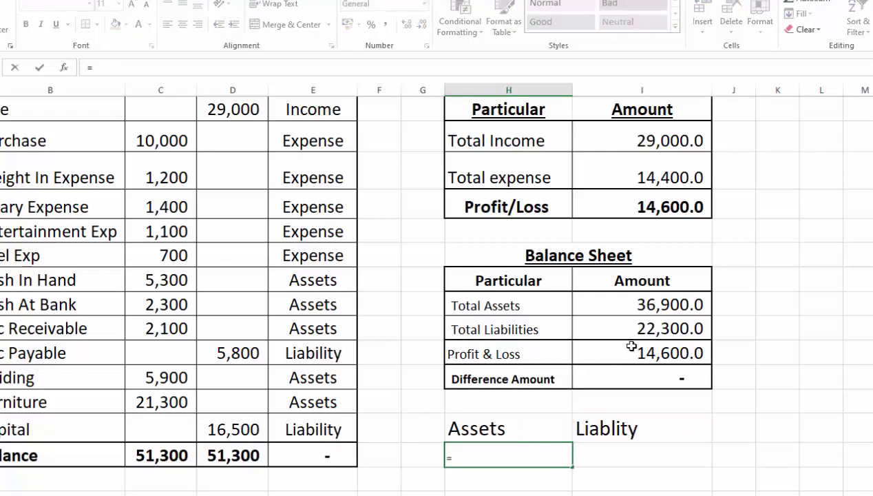
click(646, 305)
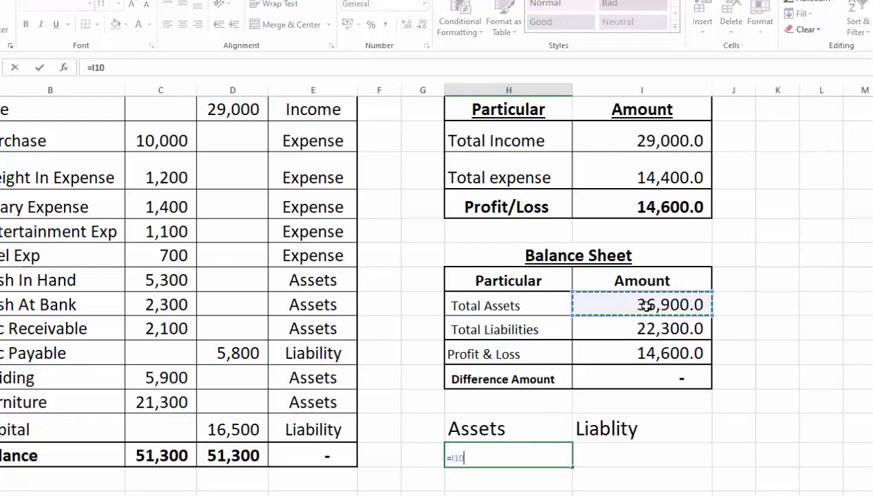
key(Return)
- List Total Liabilities 22,300.0 and Profit & Loss 14,600.0 under Liablity
click(596, 453)
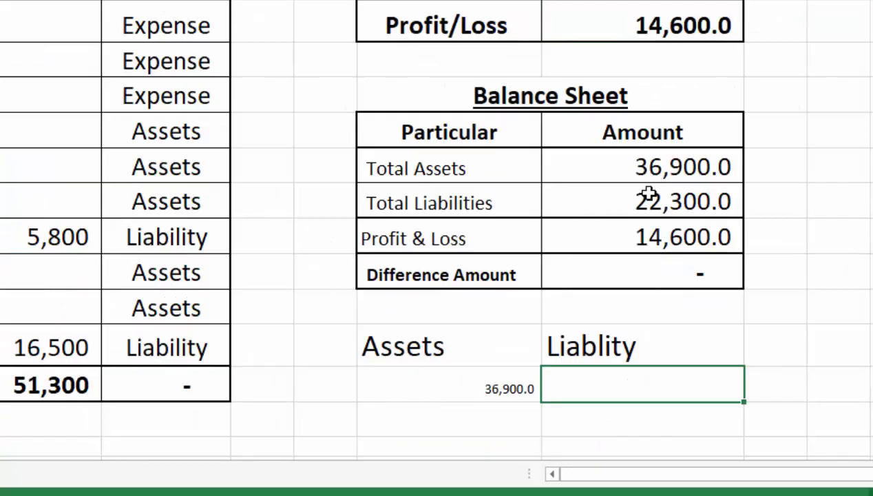
key(Up)
key(Up)
key(Up)
key(Up)
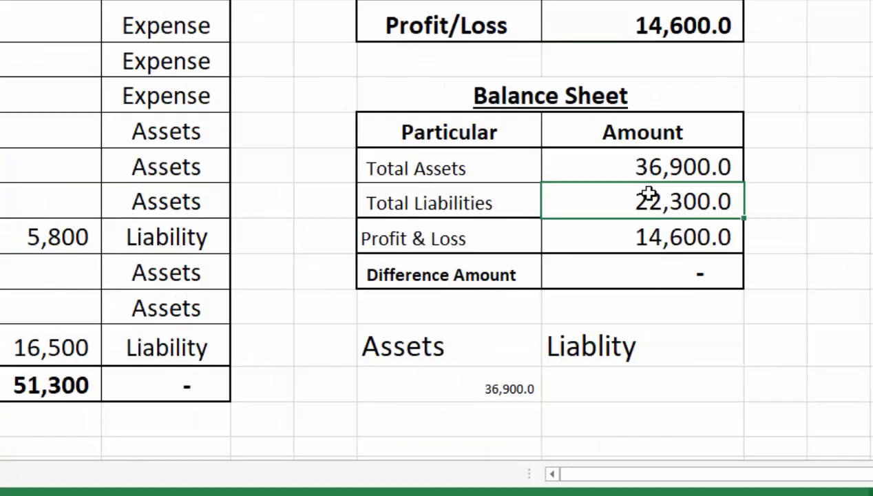
key(Down)
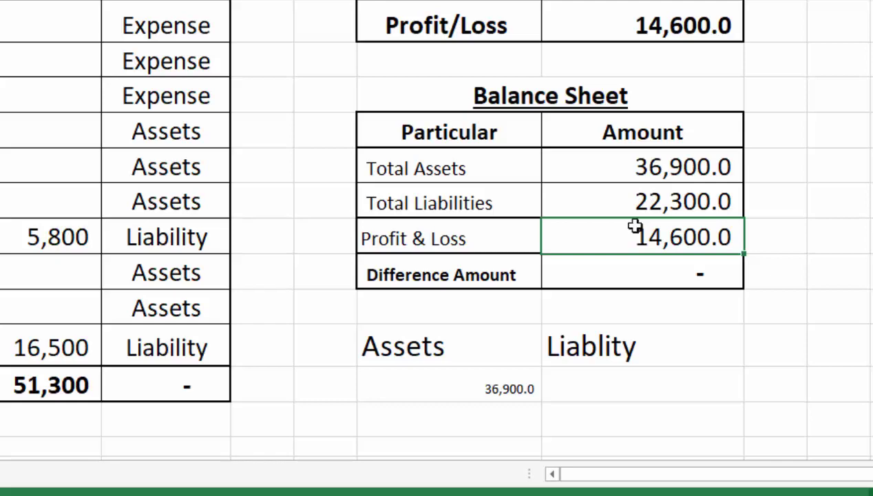
key(Down)
click(599, 391)
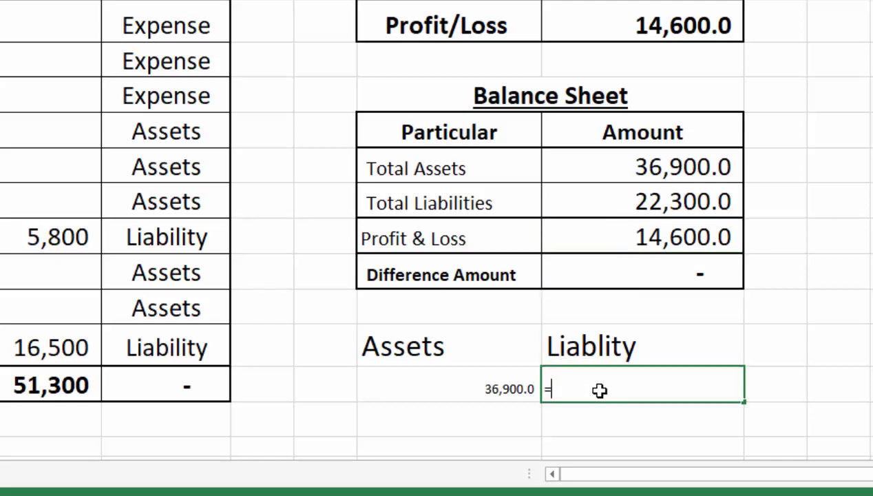
click(621, 199)
key(Return)
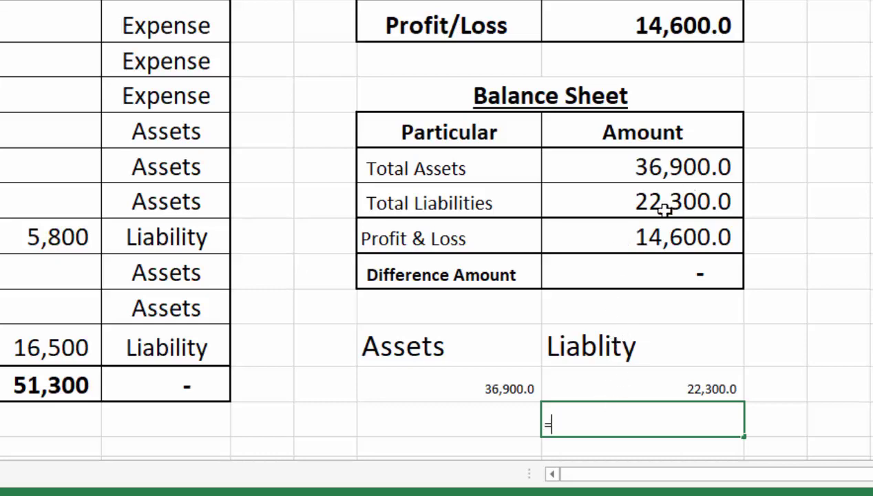
click(635, 238)
key(Return)
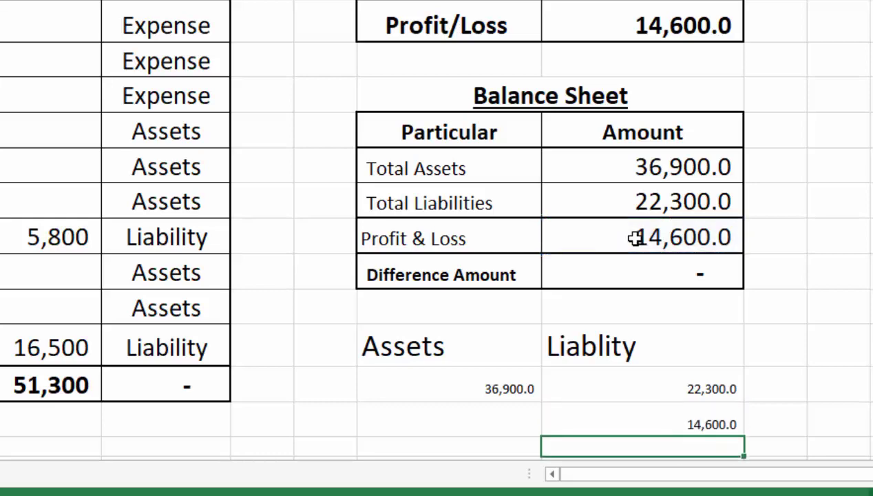
- Select the Assets and Liablity figures along with the empty row beneath them
scroll(436, 227, down, 10)
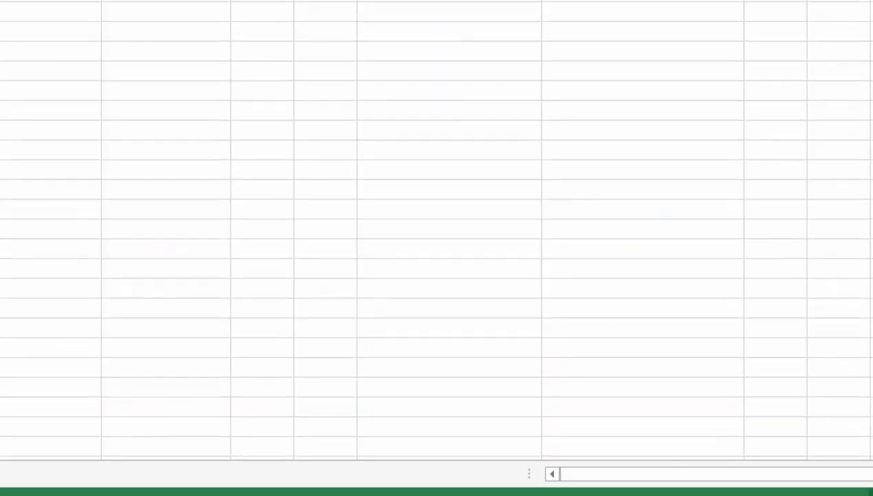
scroll(437, 228, up, 10)
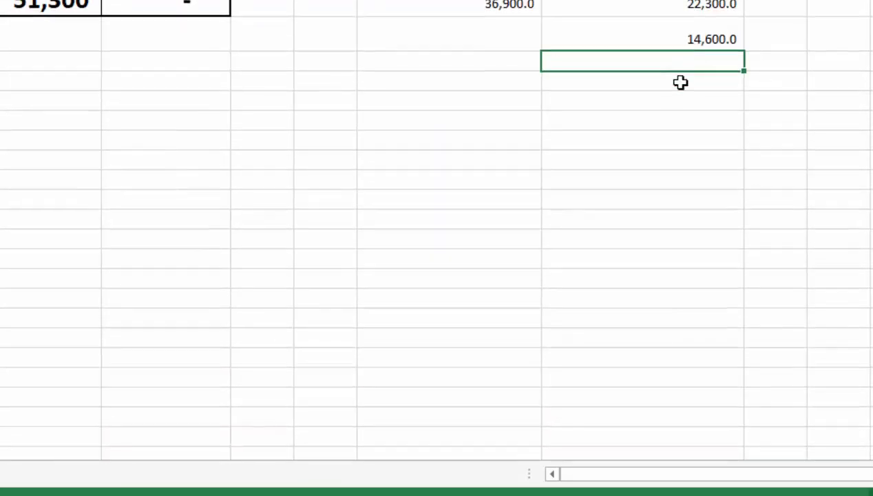
click(437, 7)
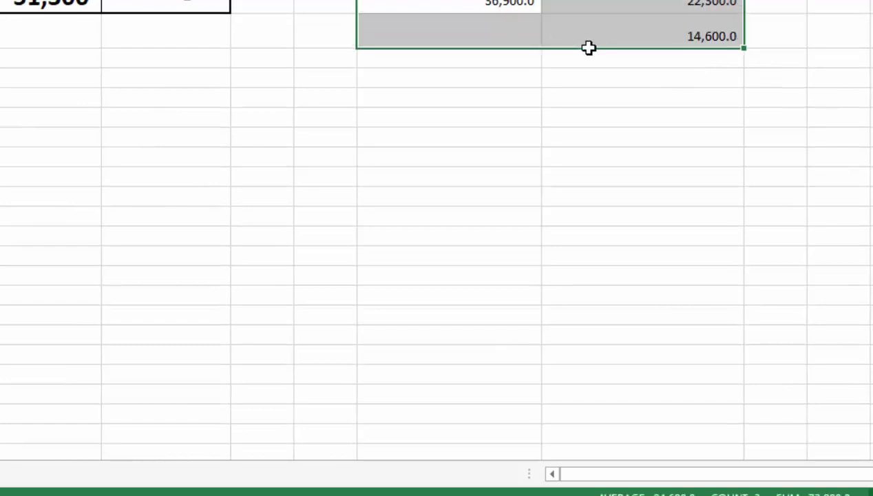
drag(440, 40, 585, 57)
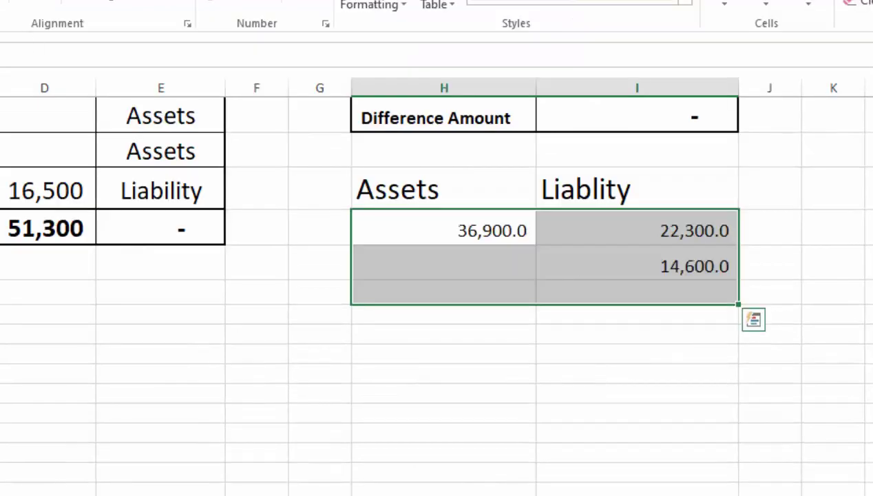
- AutoSum the Assets and Liablity columns so each totals 36,900.0
click(487, 292)
key(alt+equal)
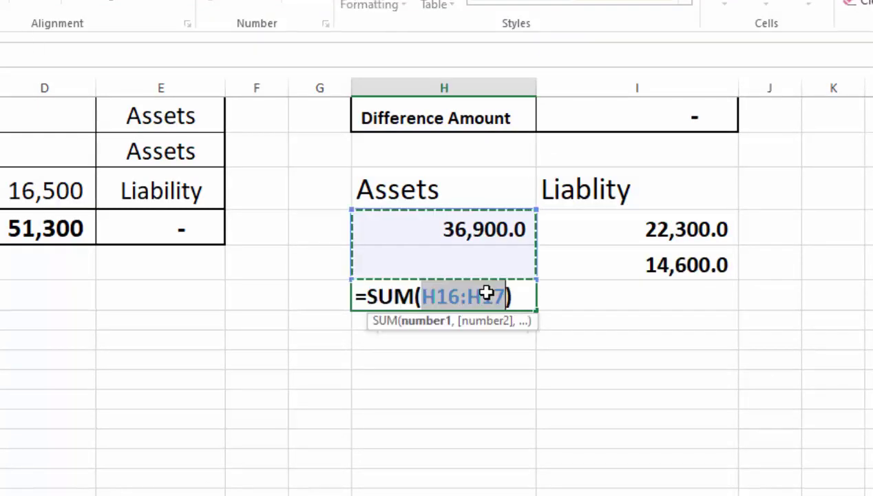
key(Return)
click(622, 298)
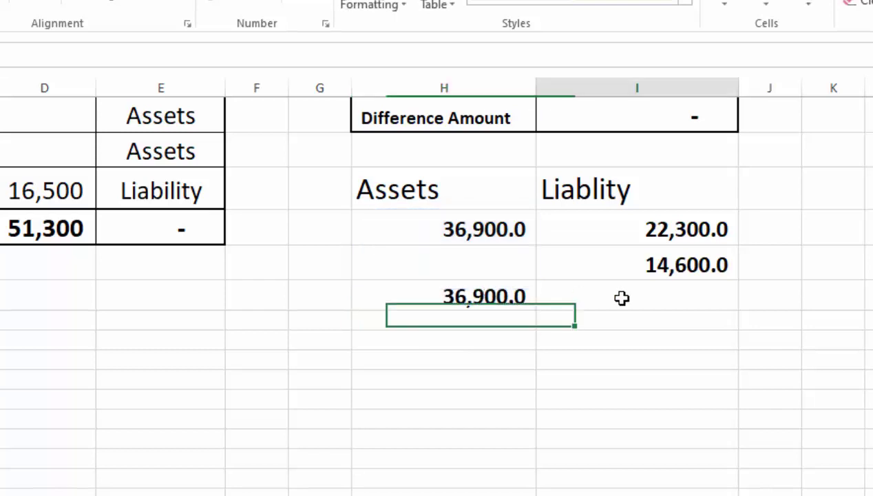
key(alt+equal)
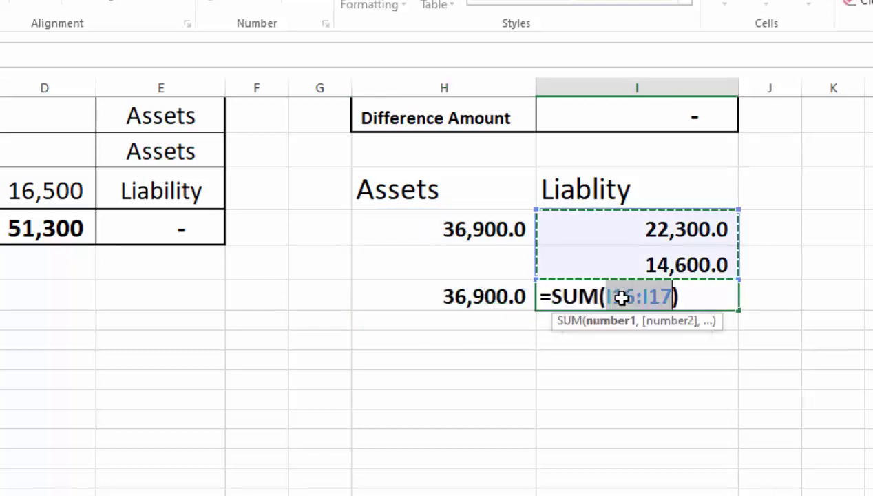
key(Return)
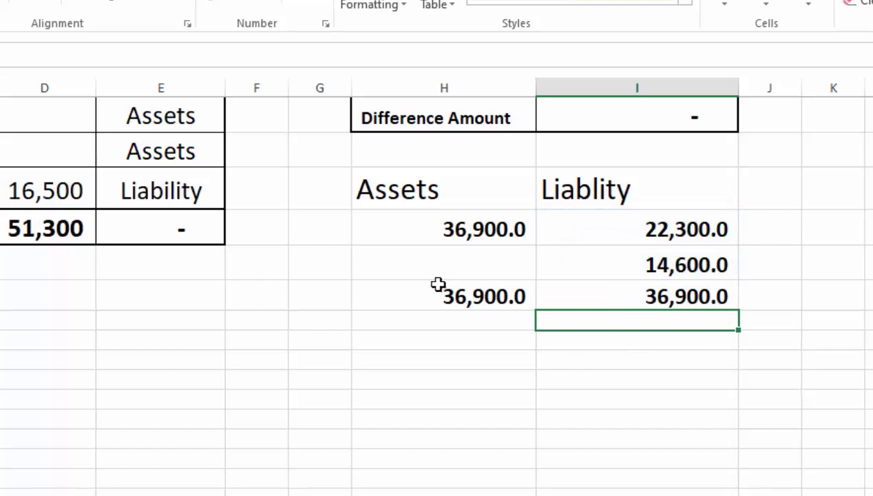
drag(399, 188, 620, 316)
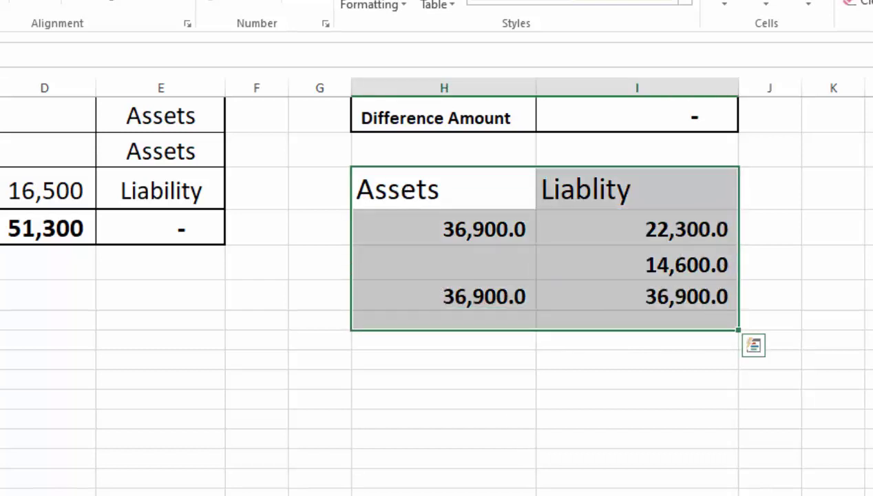
- Centre the comparison table contents and bold the Assets and Liablity headings
click(71, 102)
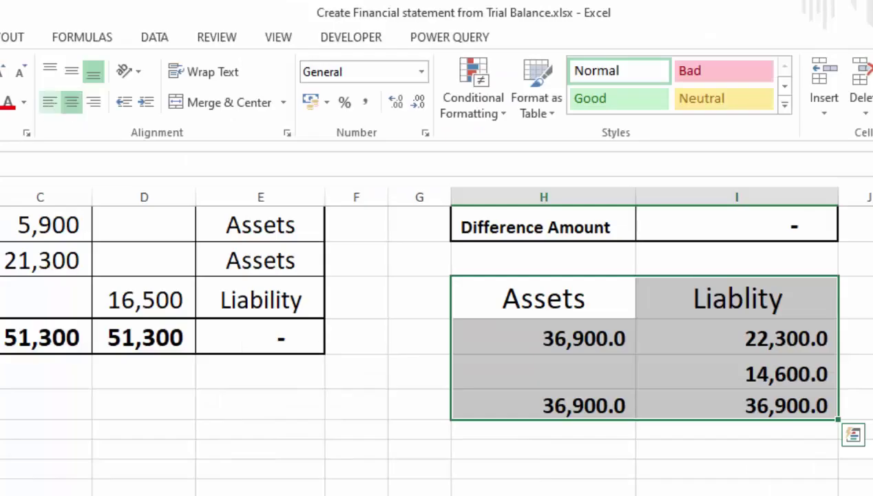
drag(479, 293, 708, 306)
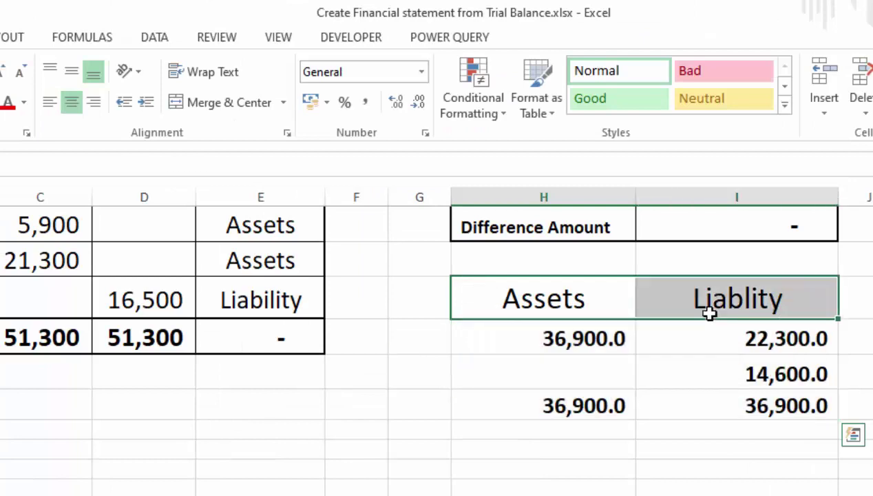
key(ctrl+b)
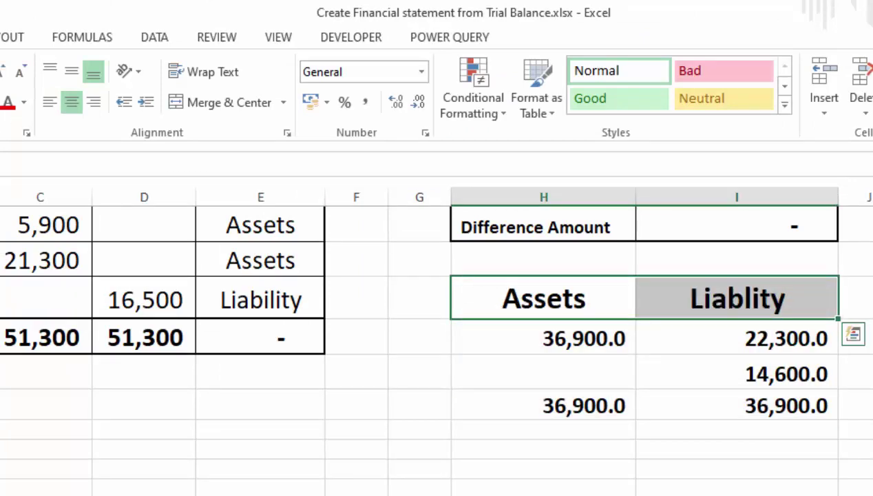
- Give the comparison table All Borders gridlines and a Thick Box outer border
key(shift+Down)
key(shift+Down)
key(shift+Down)
click(2, 102)
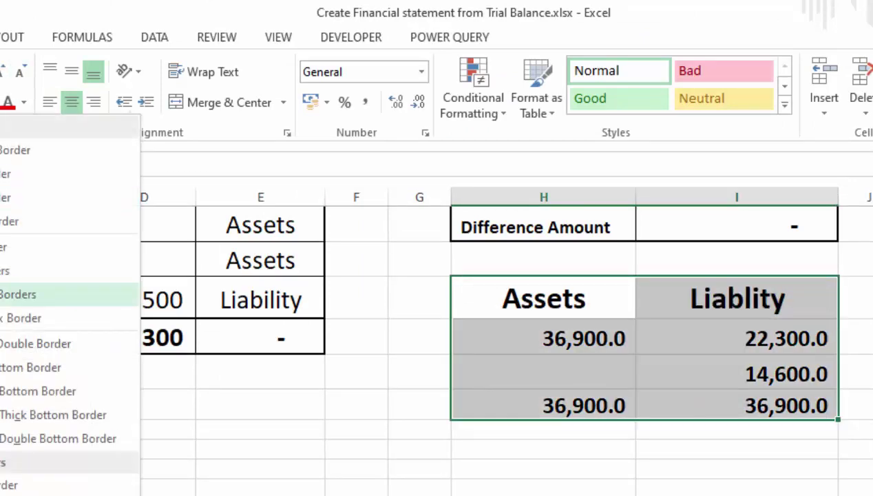
click(17, 294)
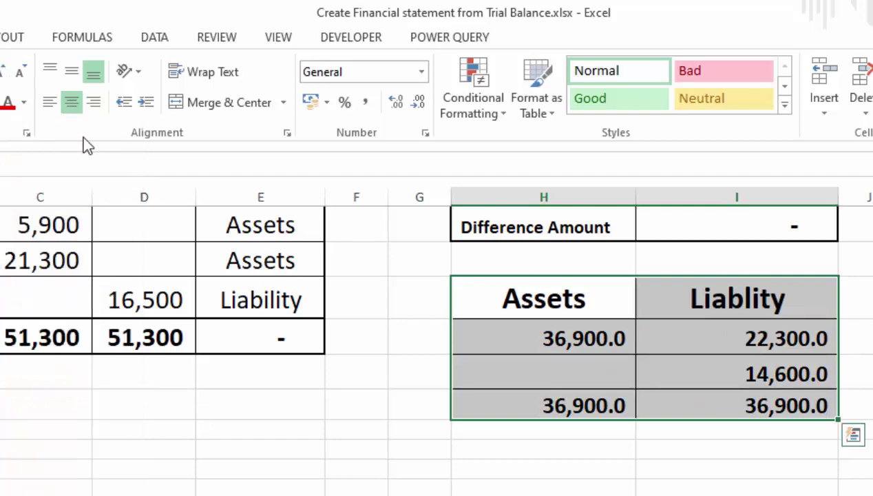
click(2, 102)
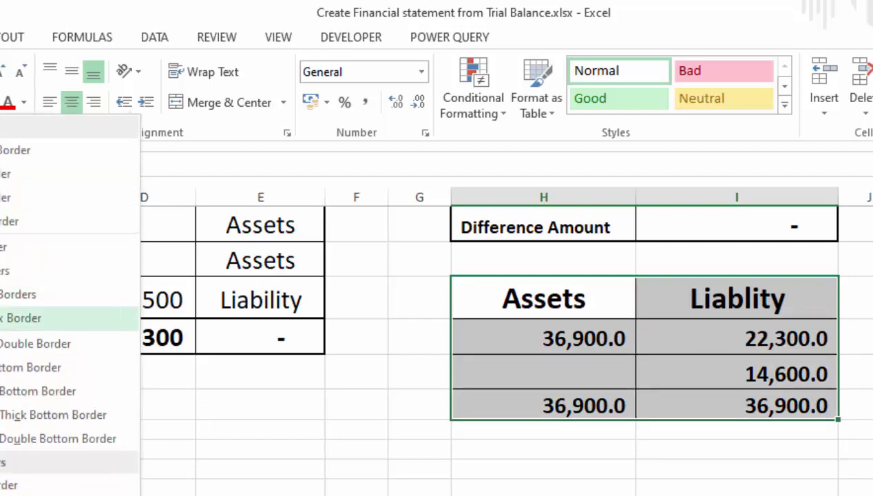
click(14, 316)
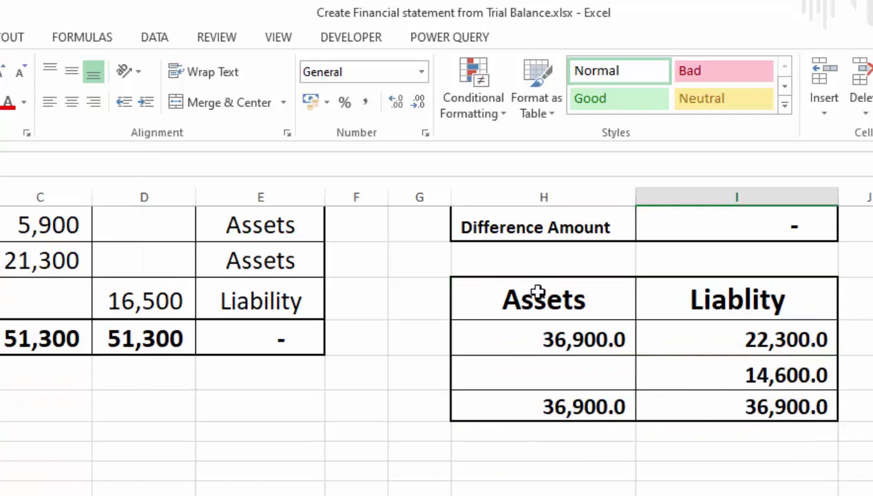
drag(536, 292, 725, 306)
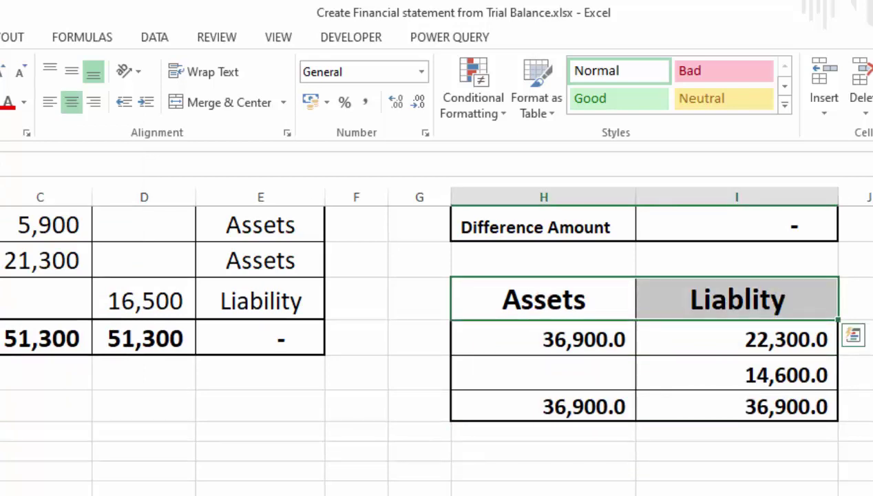
click(737, 455)
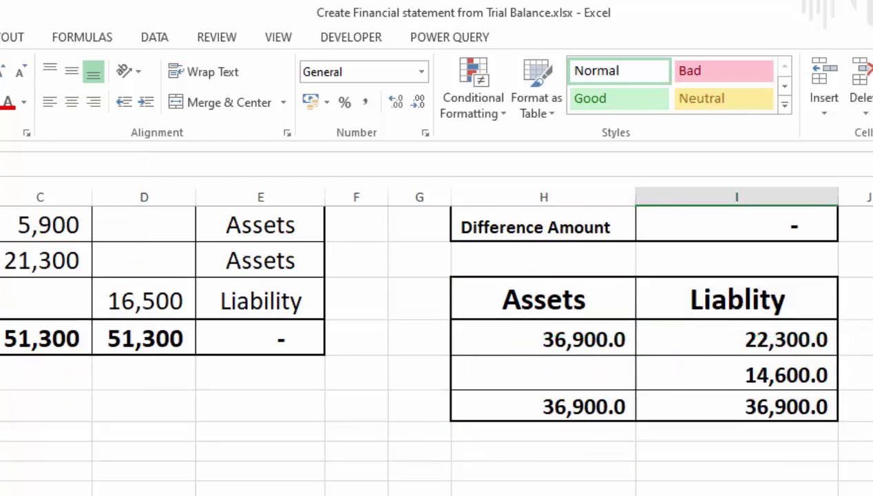
- Scroll through the worksheet to review the Trial Balance, Profit & Loss and Balance Sheet tables
scroll(432, 345, up, 1)
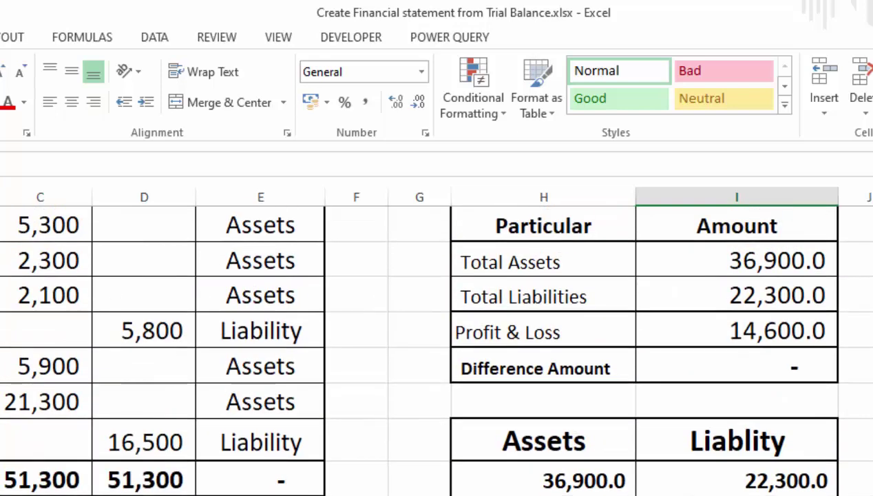
scroll(432, 344, up, 1)
scroll(432, 344, up, 1)
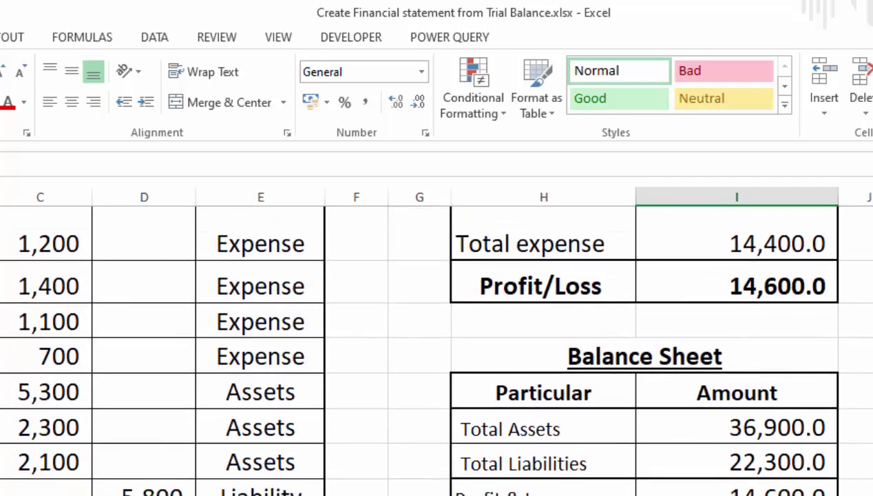
key(Up)
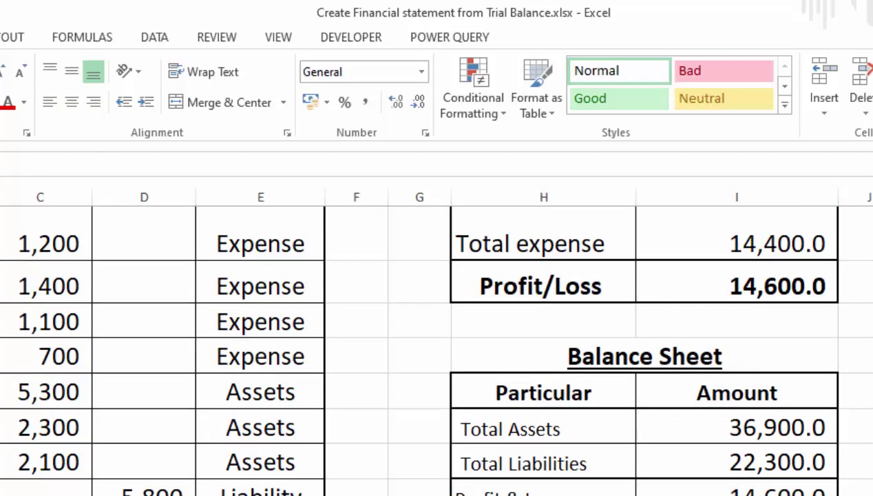
scroll(432, 344, up, 2)
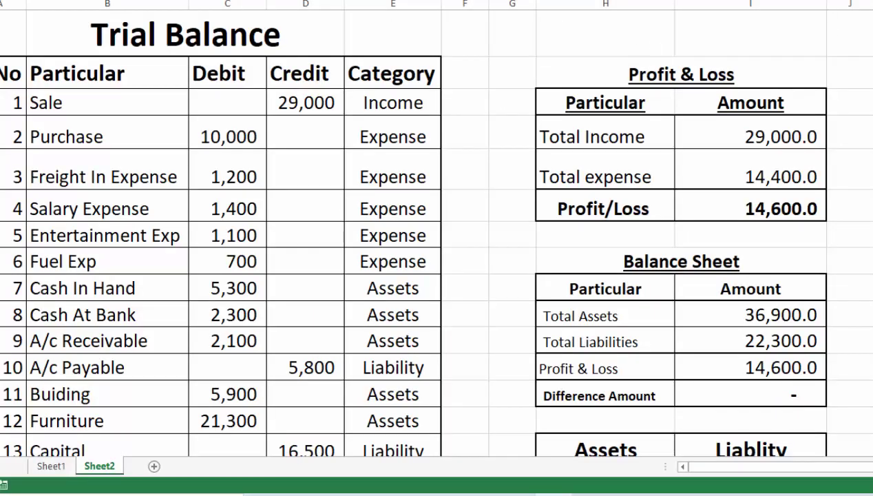
scroll(437, 262, down, 5)
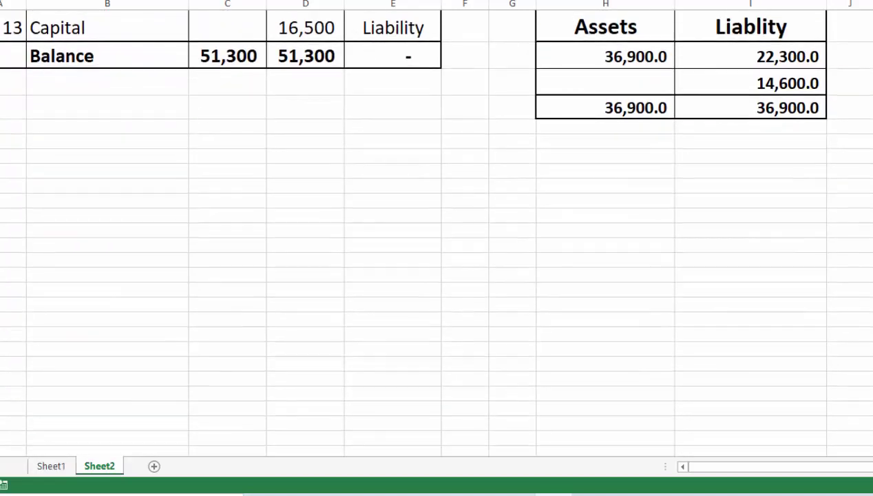